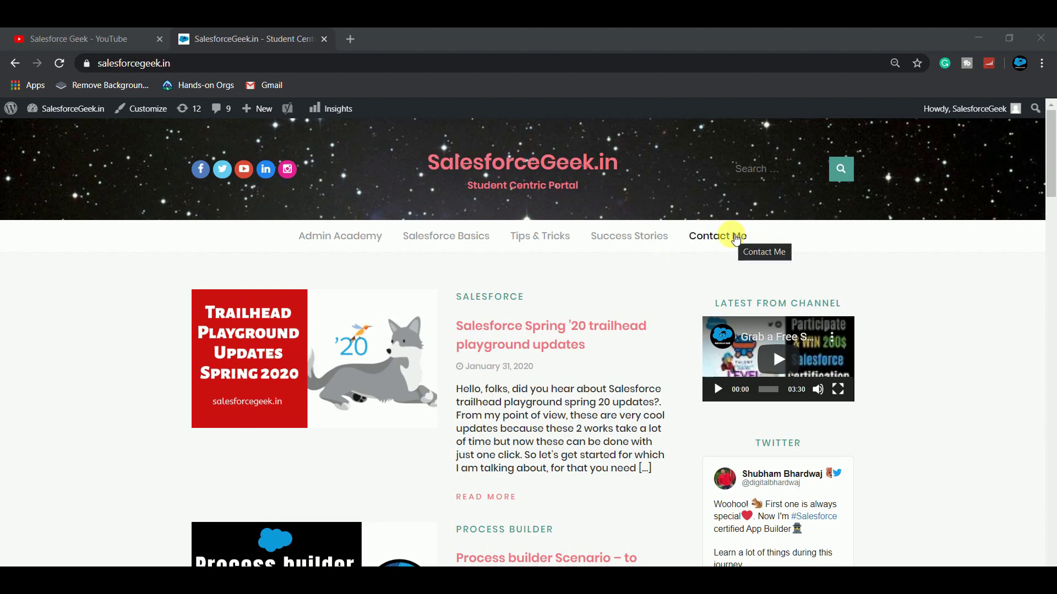
Step: View the Contact Us form on SalesforceGeek.in's Contact Me page, then switch to the Salesforce Playground
click(736, 238)
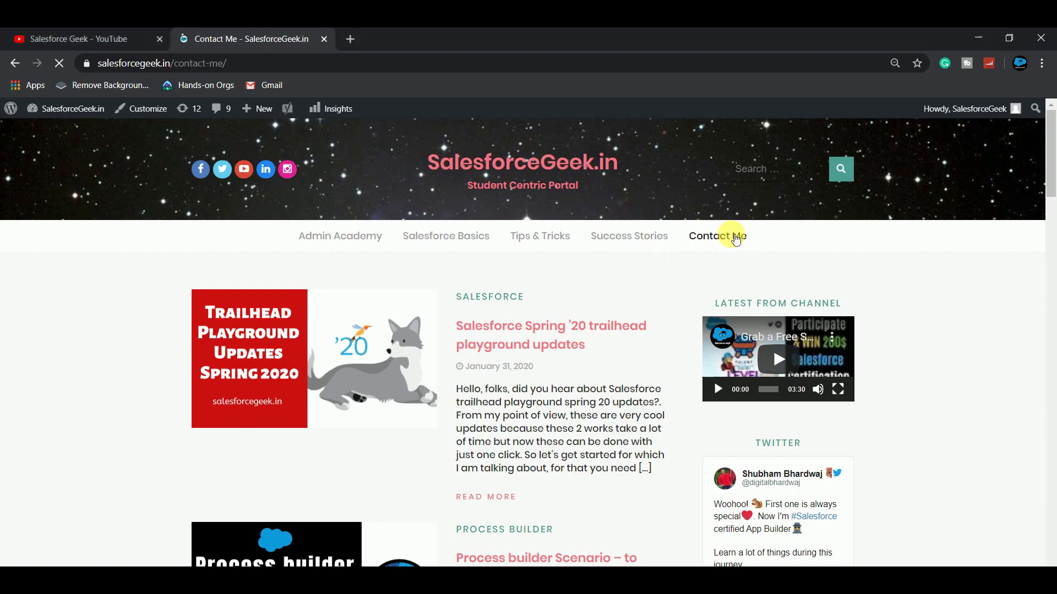
scroll(427, 427, down, 10)
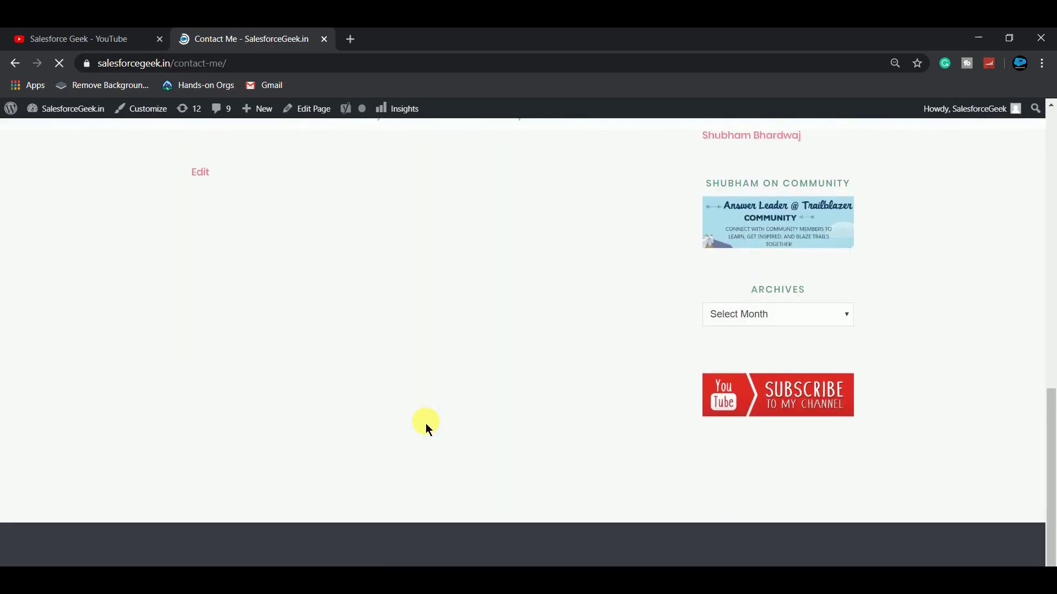
scroll(425, 424, up, 6)
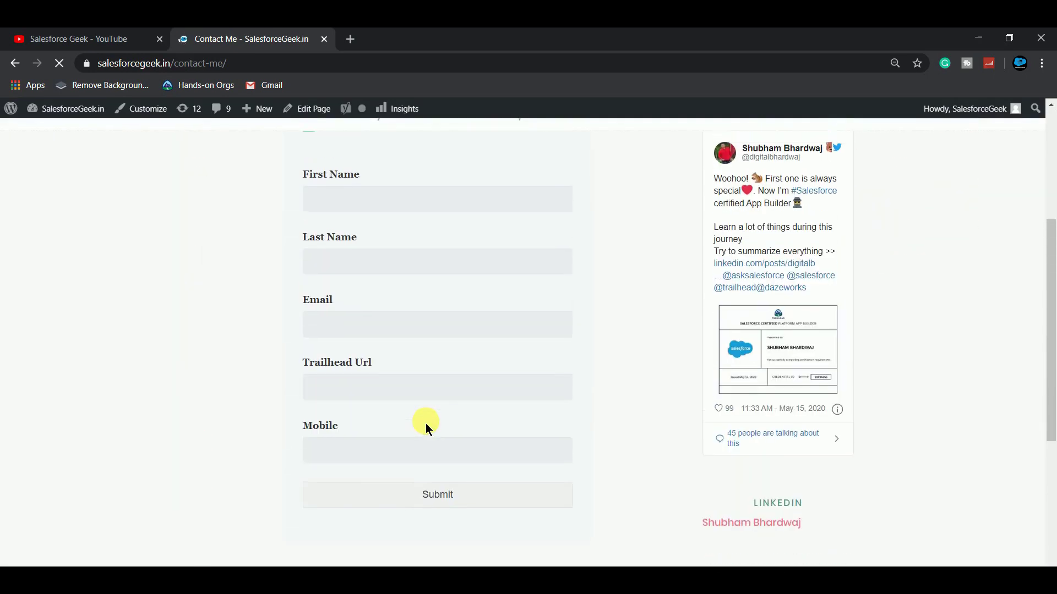
scroll(425, 424, up, 1)
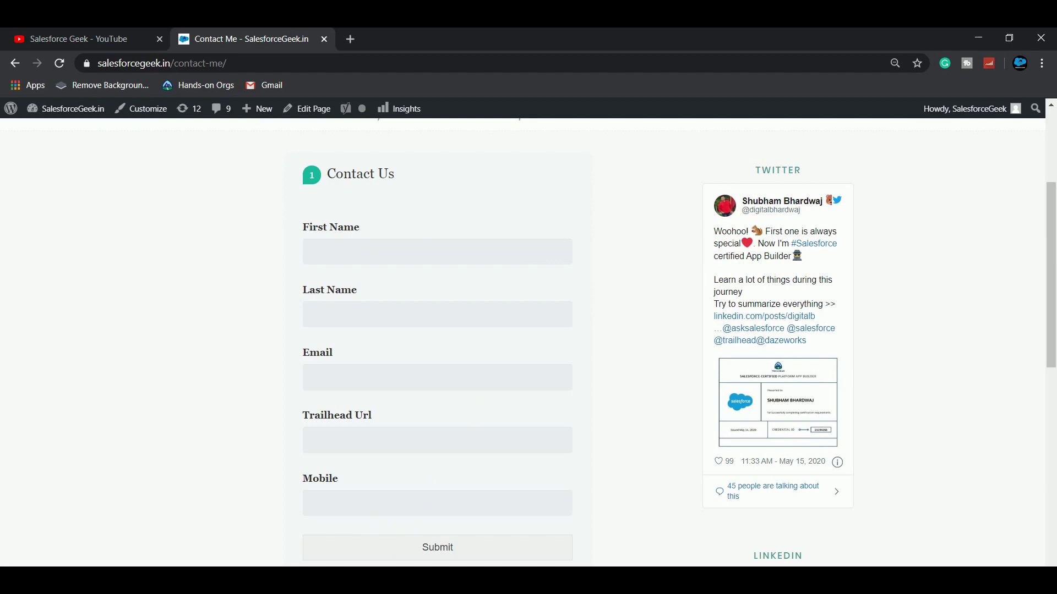
click(976, 507)
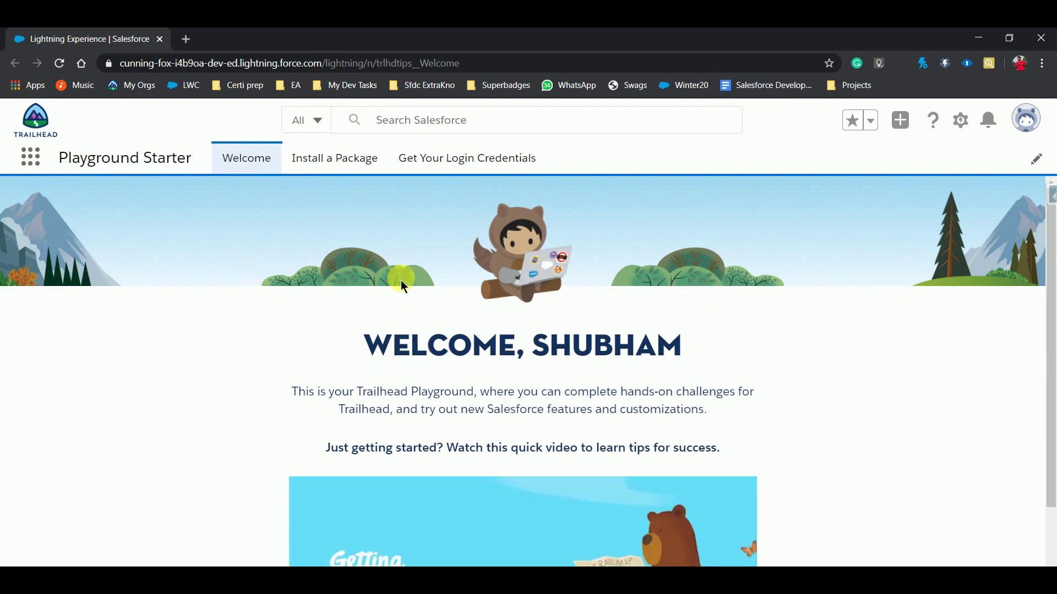
Step: Find Web-to-Lead in Setup with a 'web' Quick Find search and start Create Web-to-Lead Form
click(959, 128)
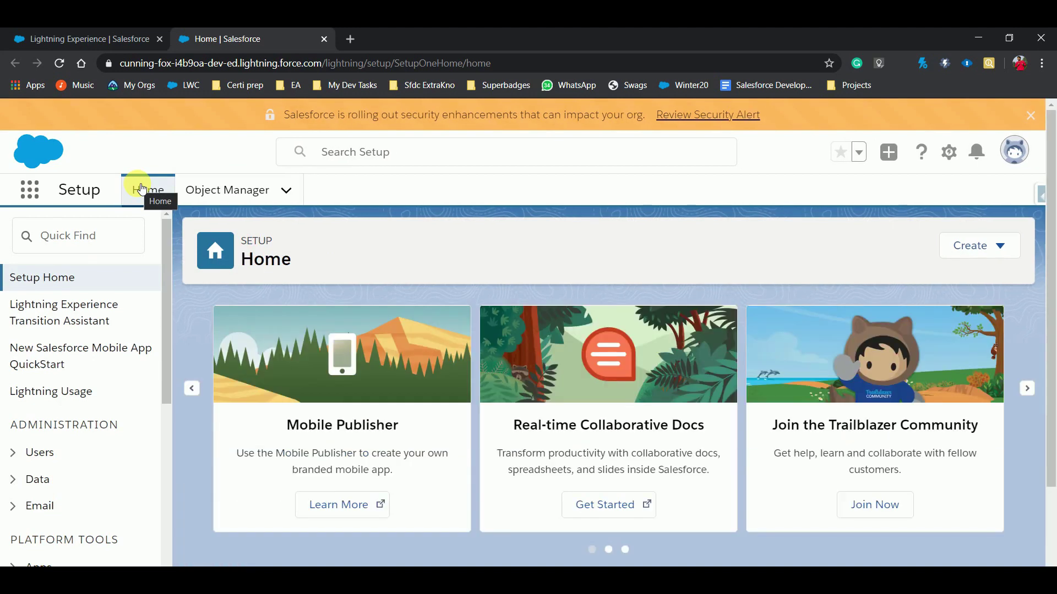
click(80, 252)
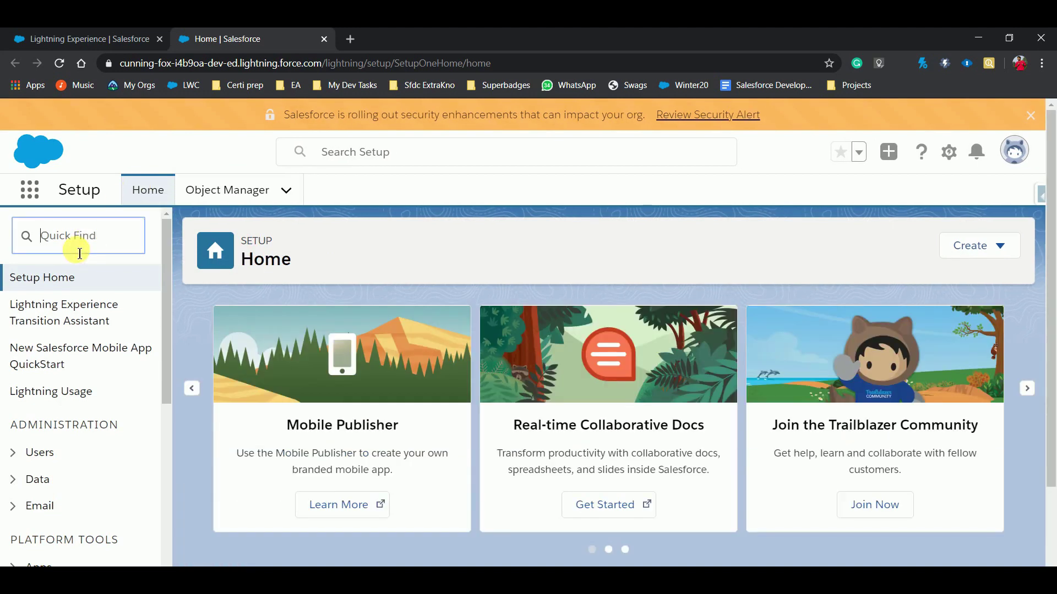
text(web)
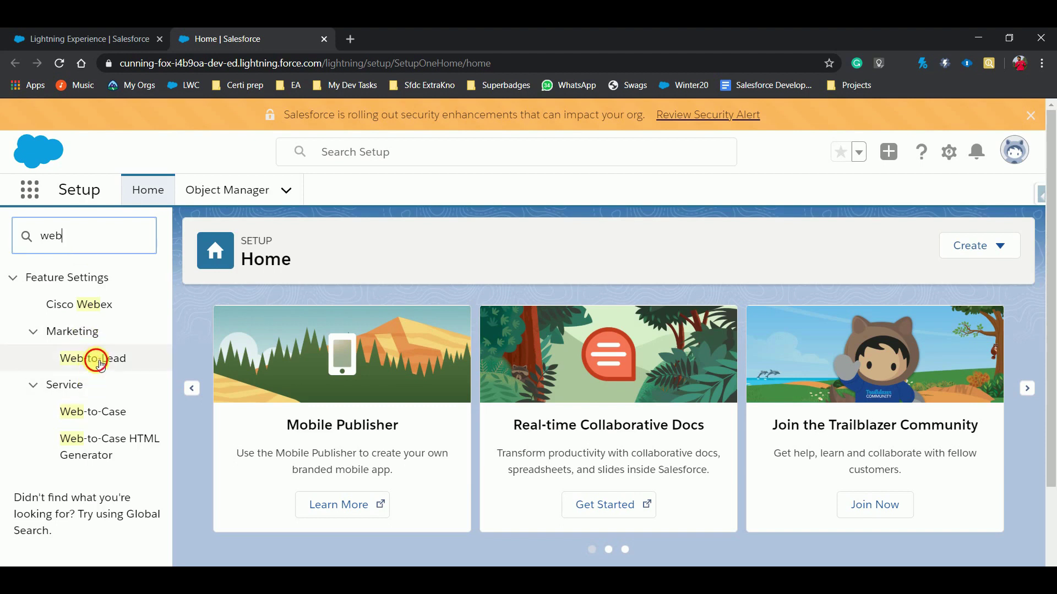
click(101, 364)
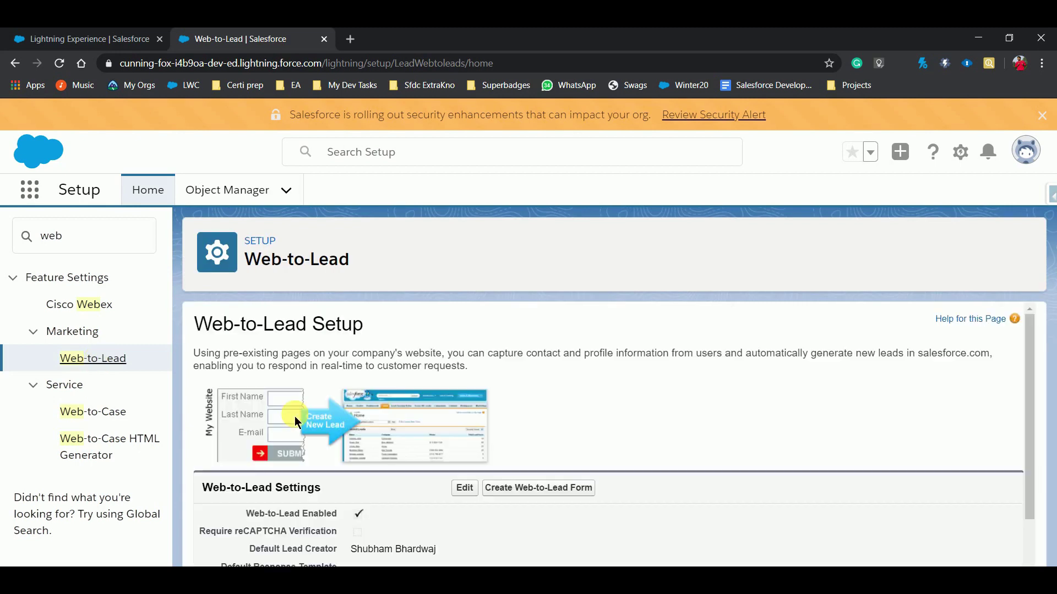
scroll(296, 421, down, 3)
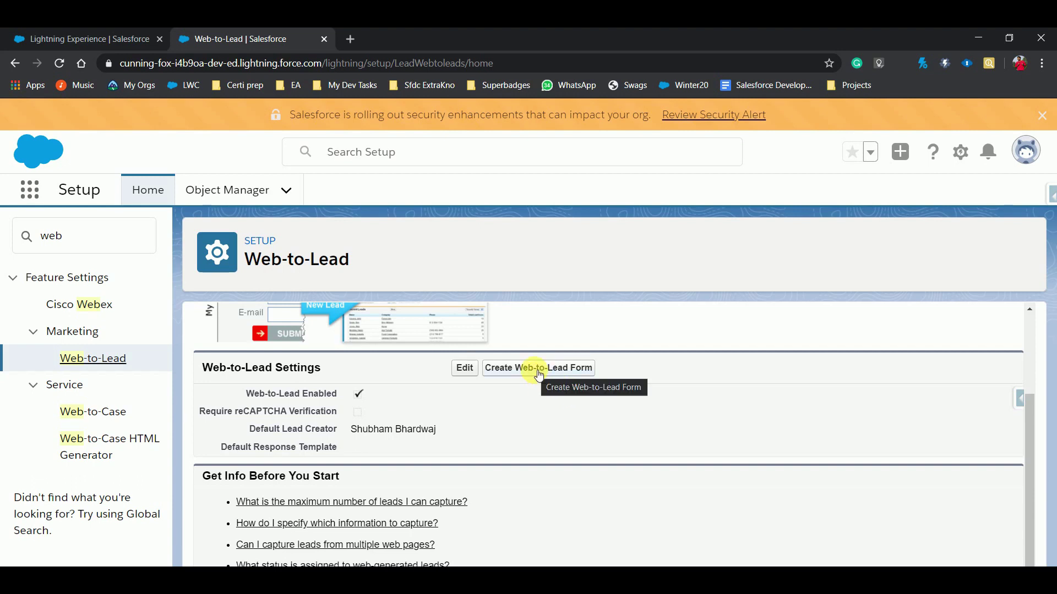
click(538, 374)
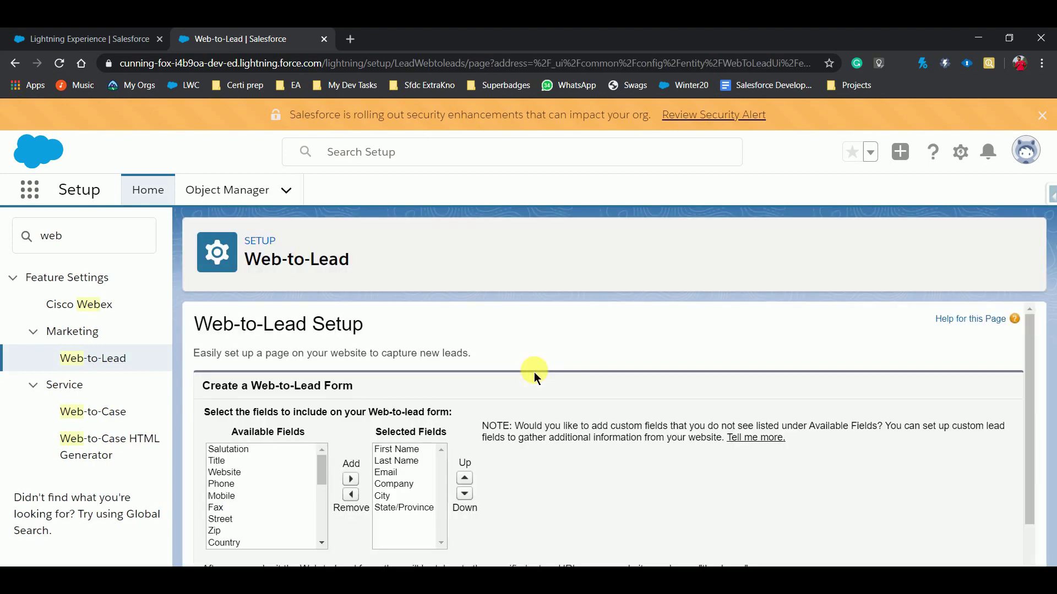
Step: Remove Company, City and State/Province from the form's selected fields
scroll(536, 377, down, 2)
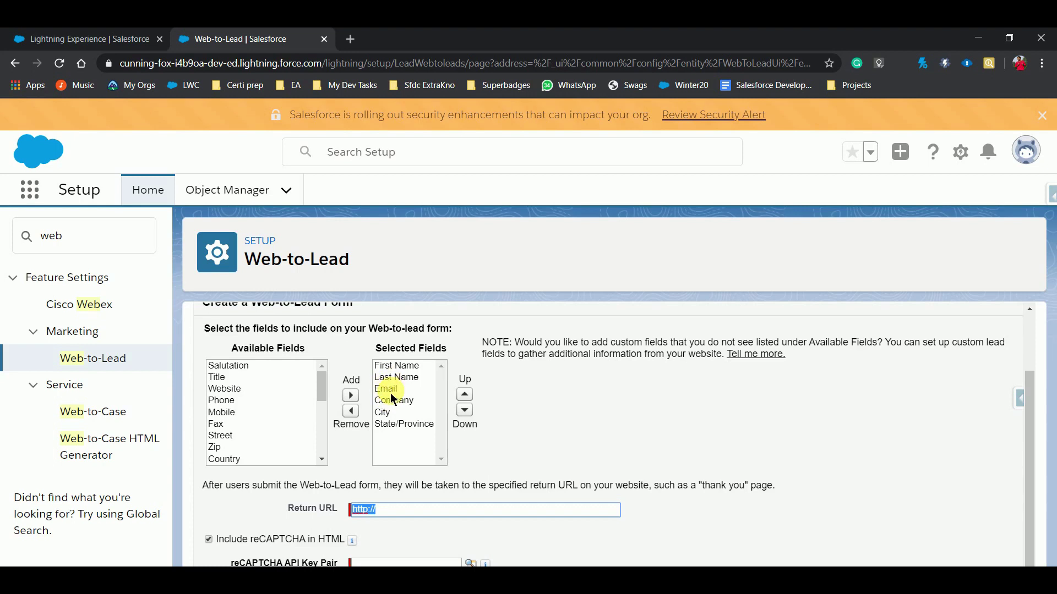
click(393, 400)
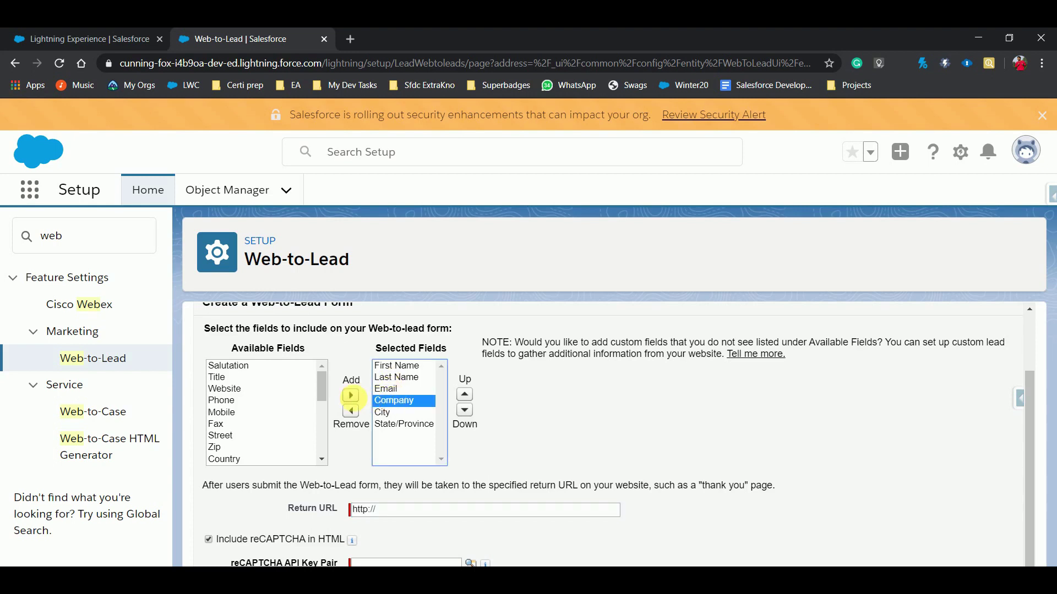
click(350, 411)
click(385, 400)
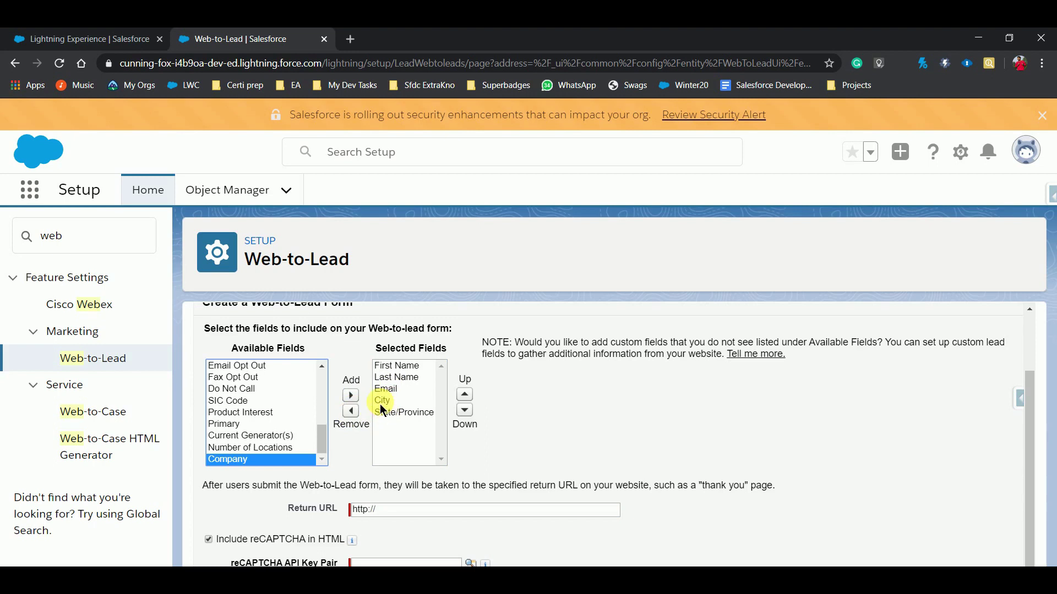
click(350, 411)
click(391, 400)
click(350, 412)
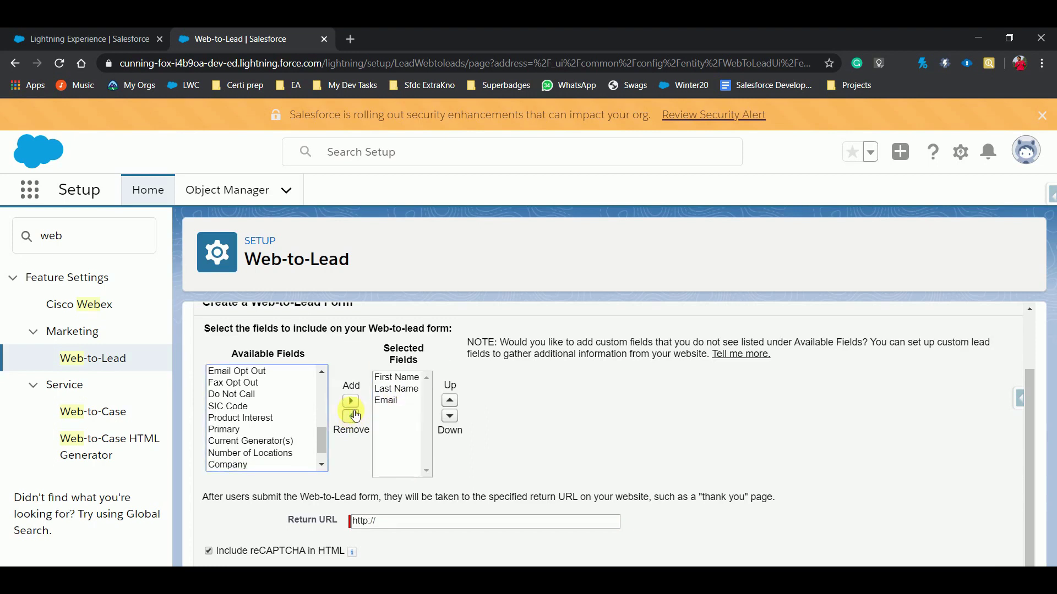
Step: Add Website and Phone to the form's selected fields
scroll(231, 411, up, 10)
click(231, 395)
click(351, 401)
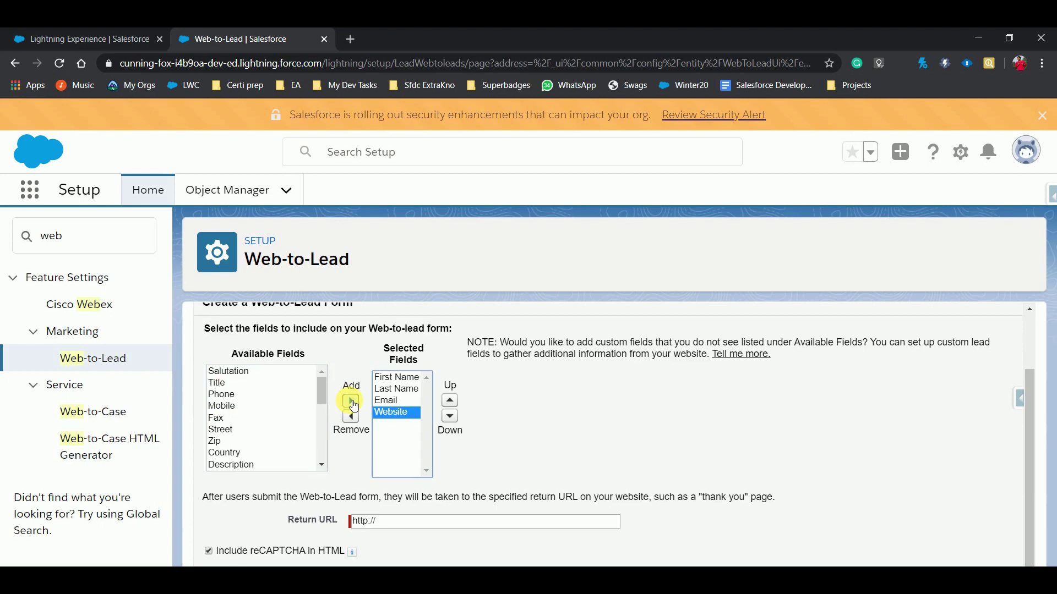
click(223, 395)
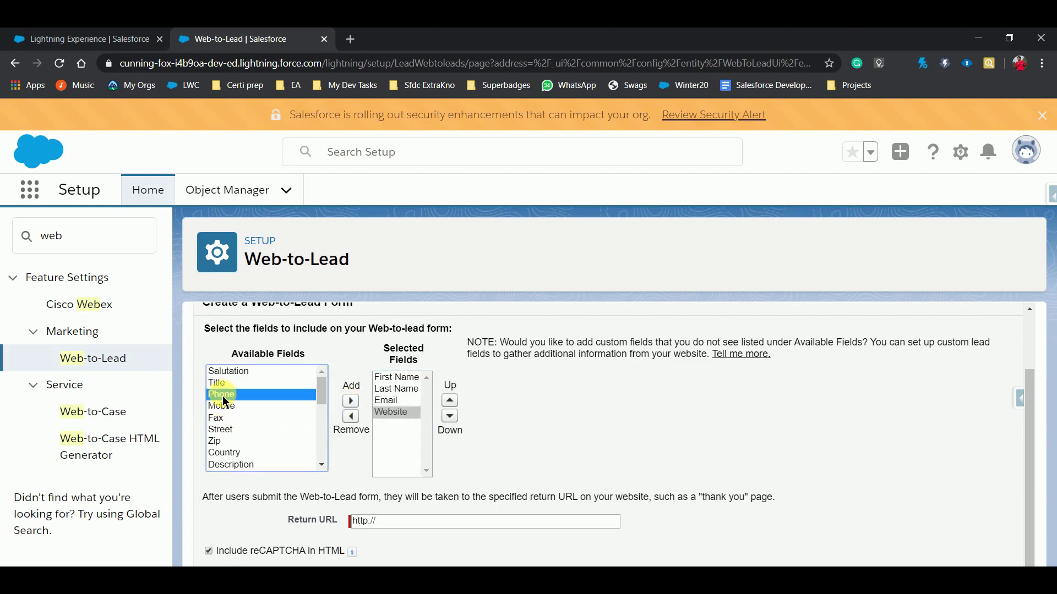
click(351, 401)
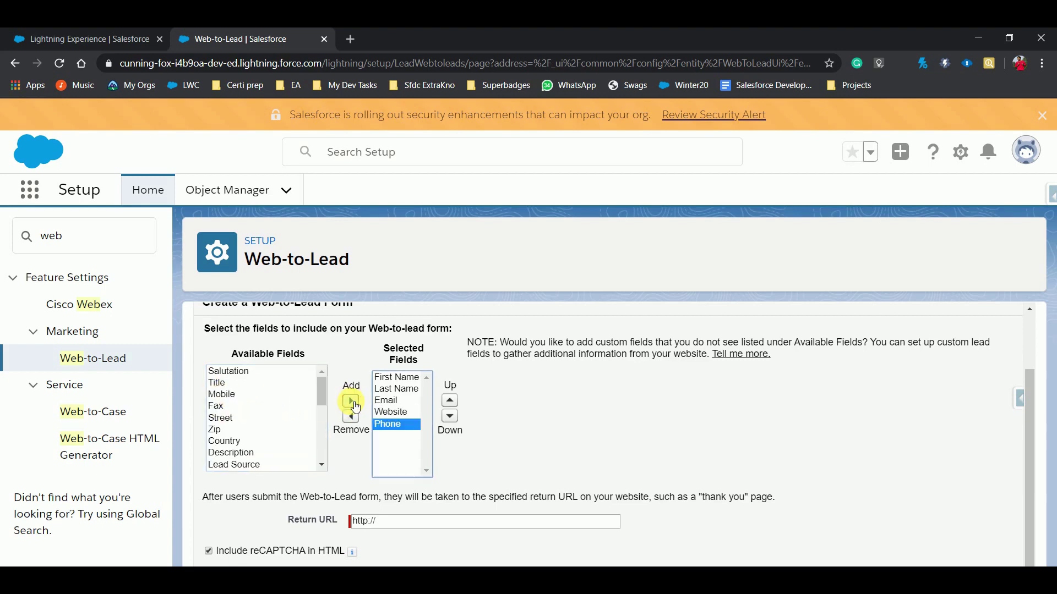
click(480, 439)
scroll(480, 439, down, 1)
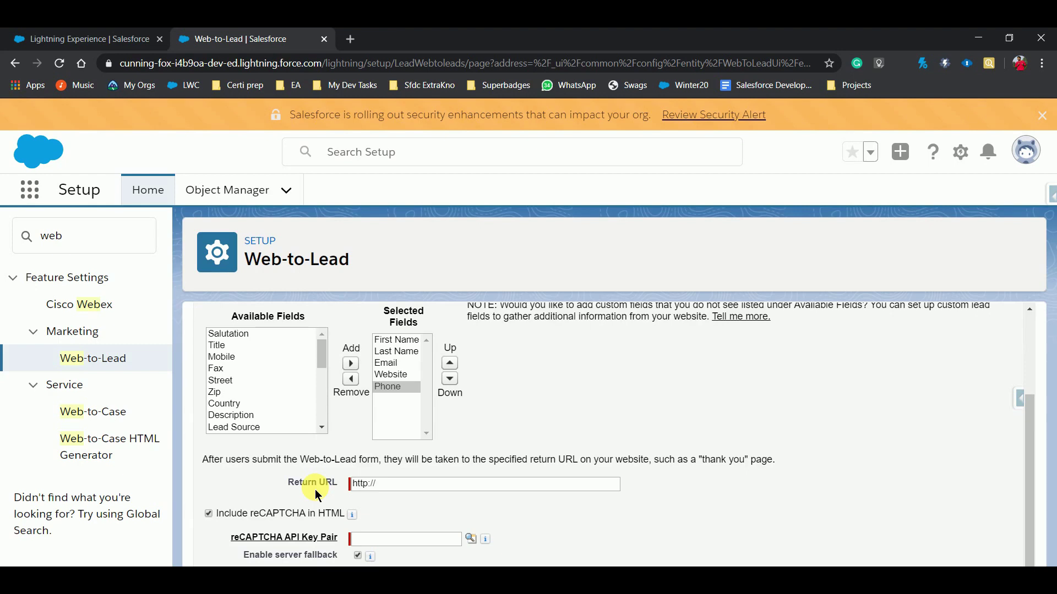
click(398, 487)
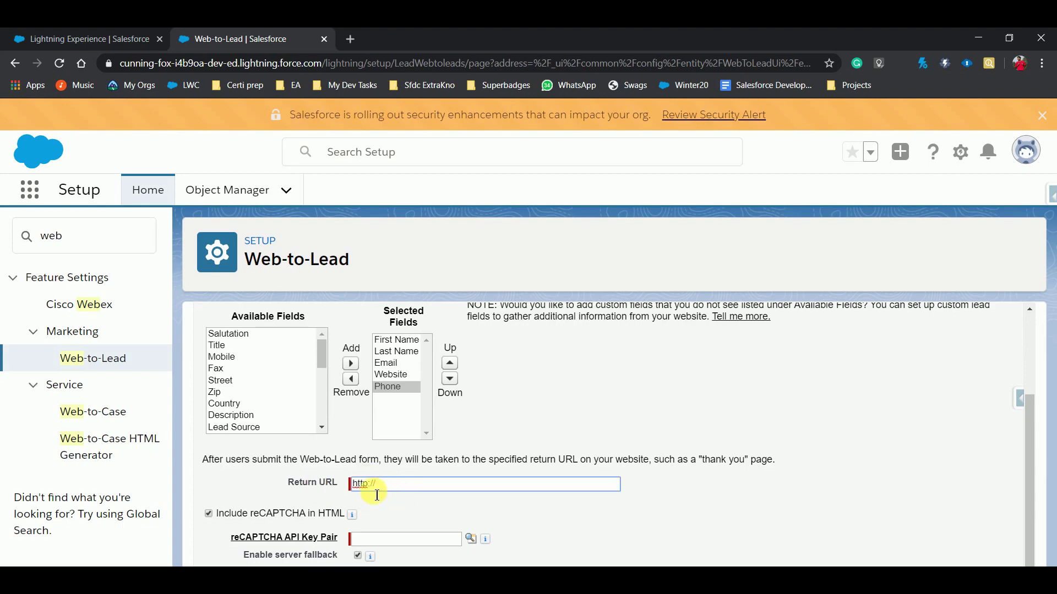
text(s)
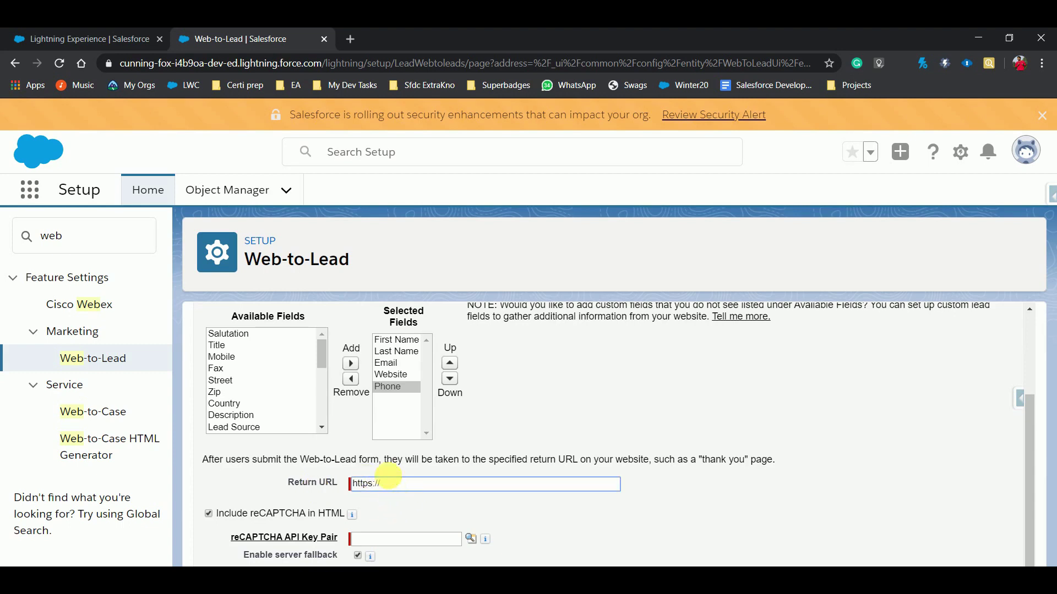
click(389, 474)
click(389, 484)
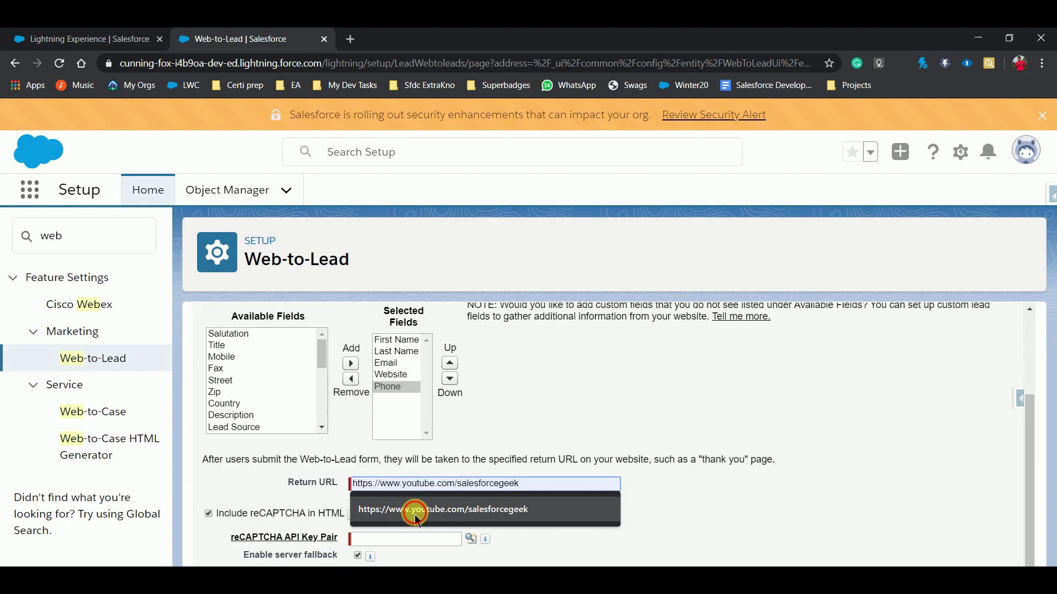
click(417, 510)
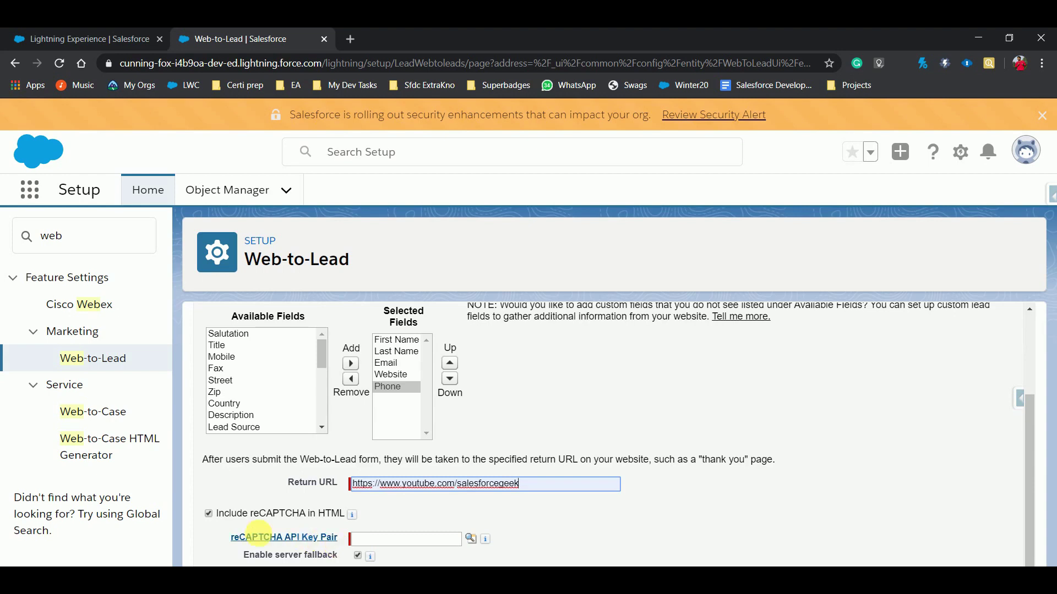
click(208, 516)
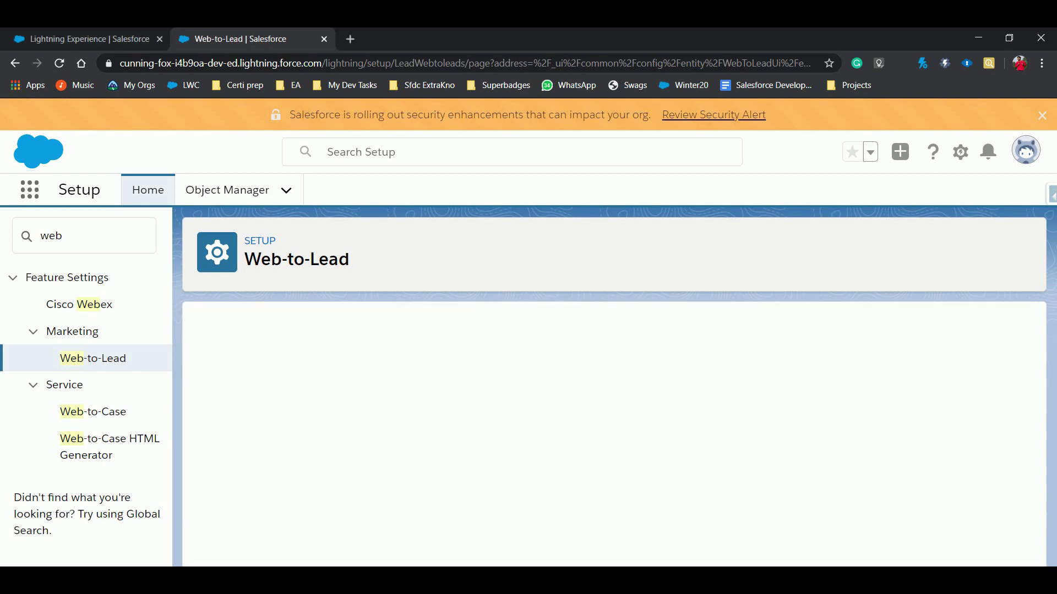
Step: Select all of the generated Web-to-Lead HTML code in its text box with Ctrl+A
scroll(468, 451, down, 3)
scroll(470, 454, up, 2)
scroll(471, 455, up, 1)
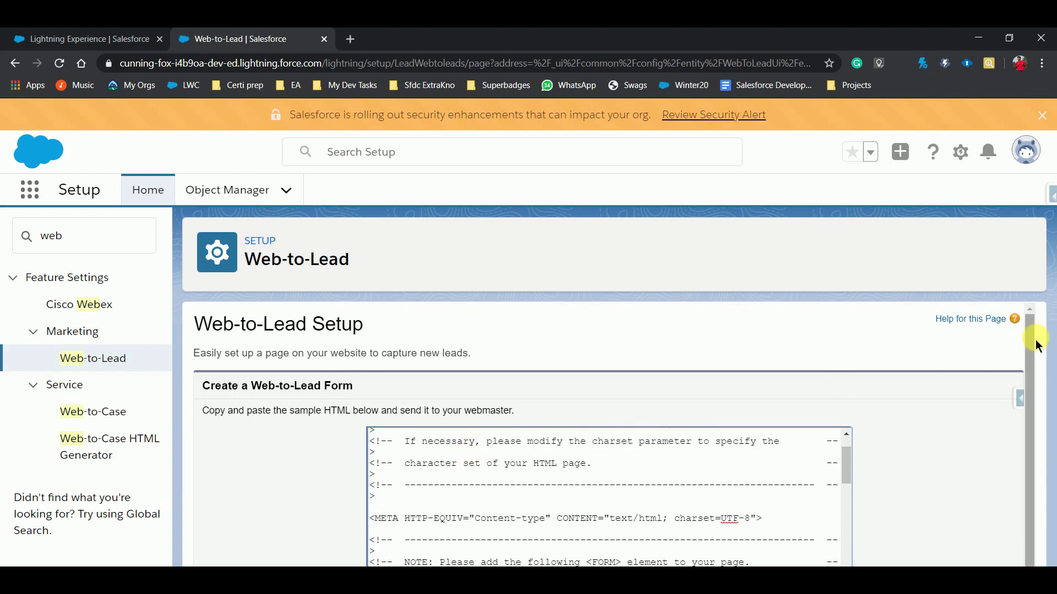
drag(1028, 401, 1025, 491)
click(525, 497)
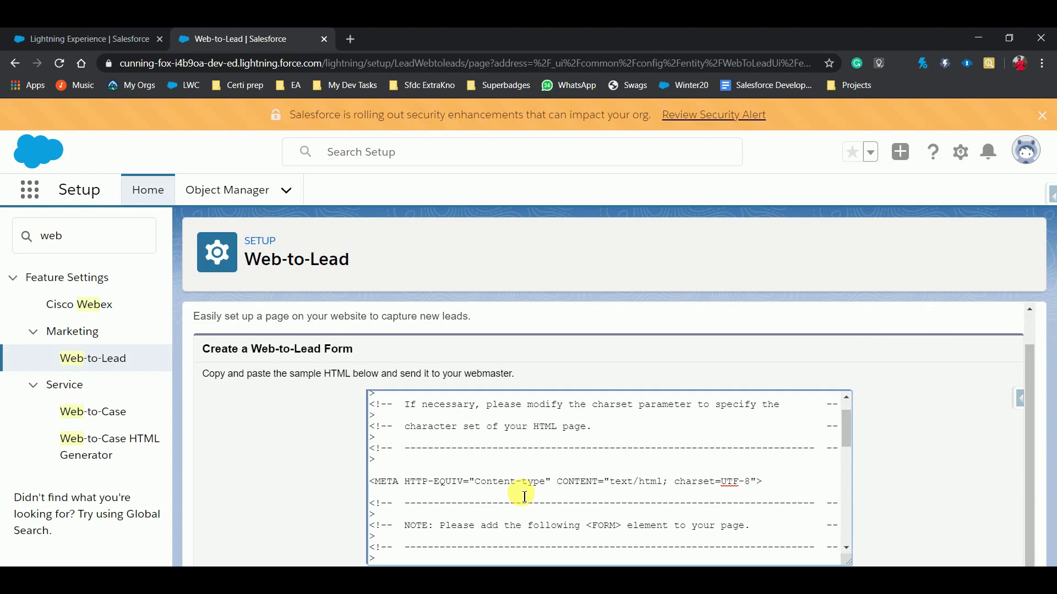
key(ctrl+a)
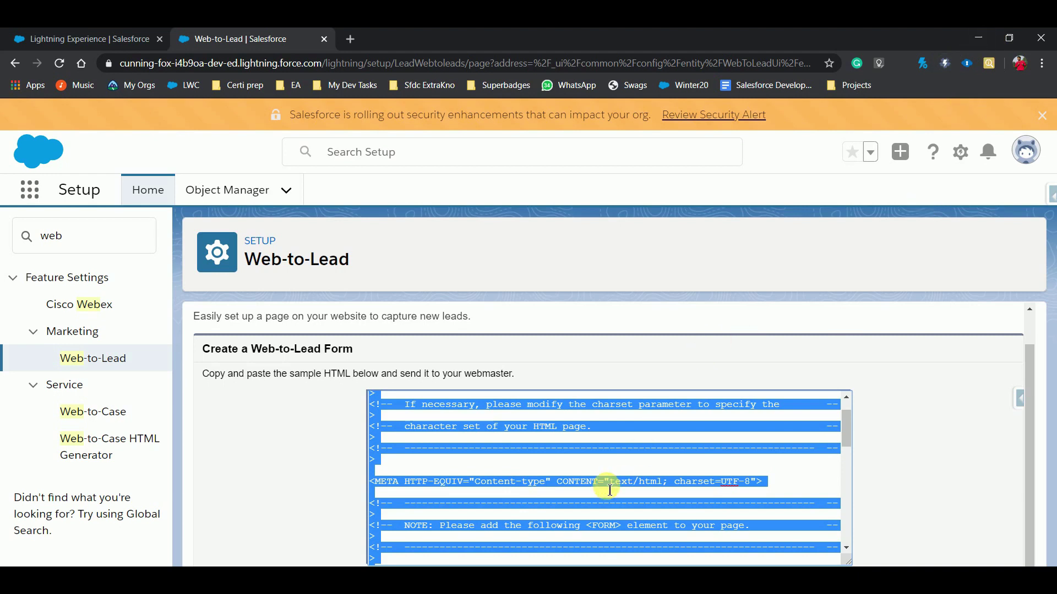
scroll(608, 484, down, 5)
scroll(609, 490, down, 10)
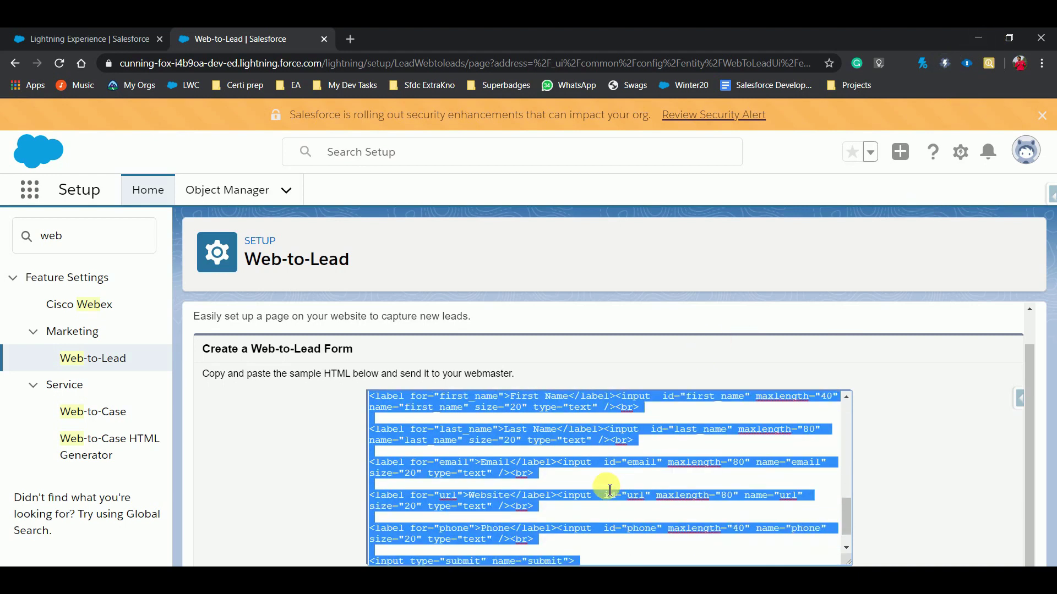
scroll(604, 461, down, 1)
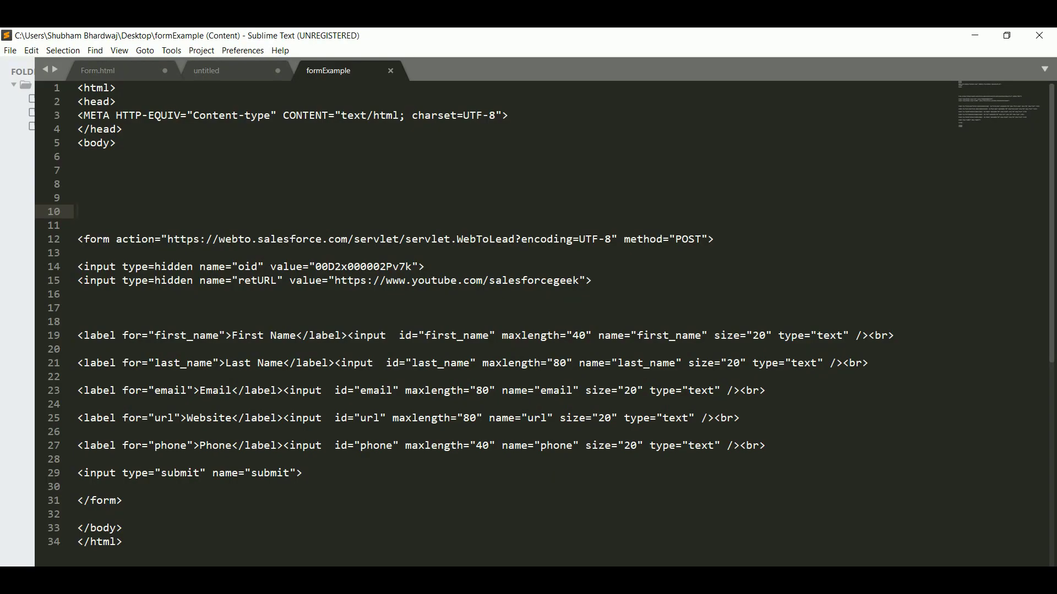
Step: Create a new file and save it as formSalesforcegeek.html on the Desktop
click(334, 146)
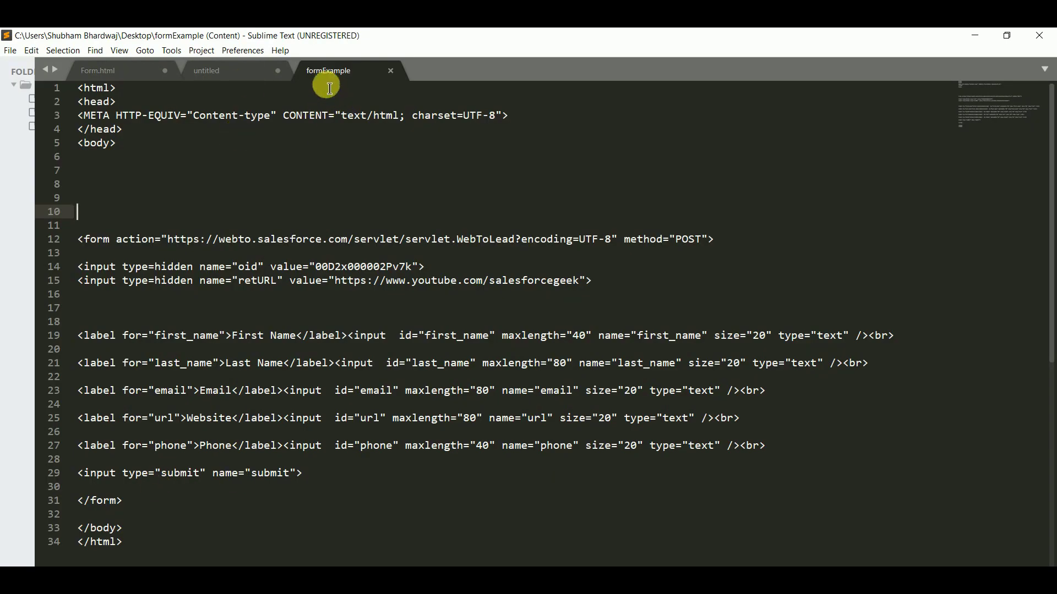
click(10, 51)
click(22, 66)
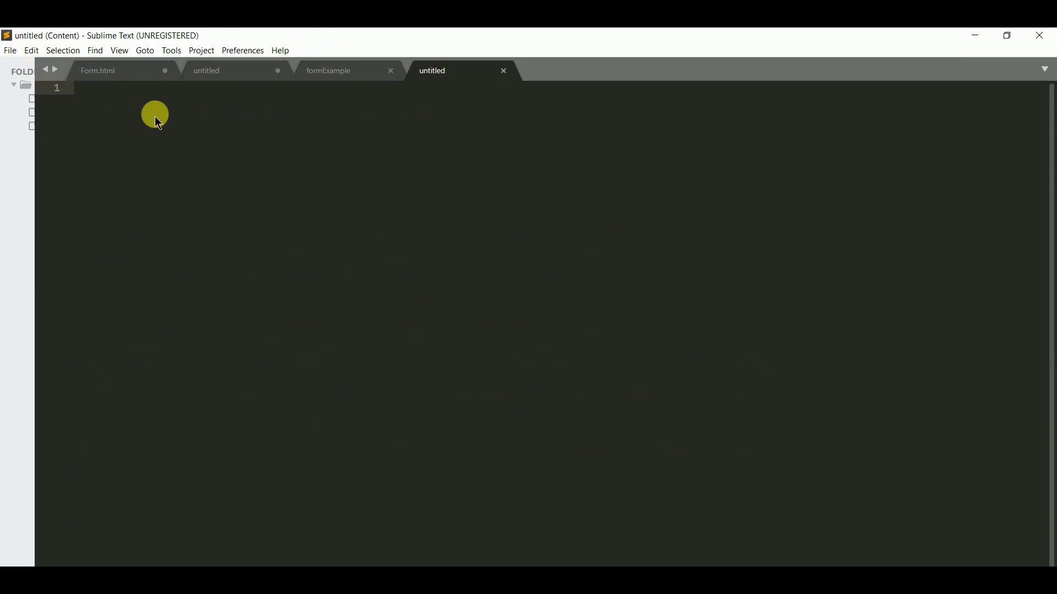
key(ctrl+s)
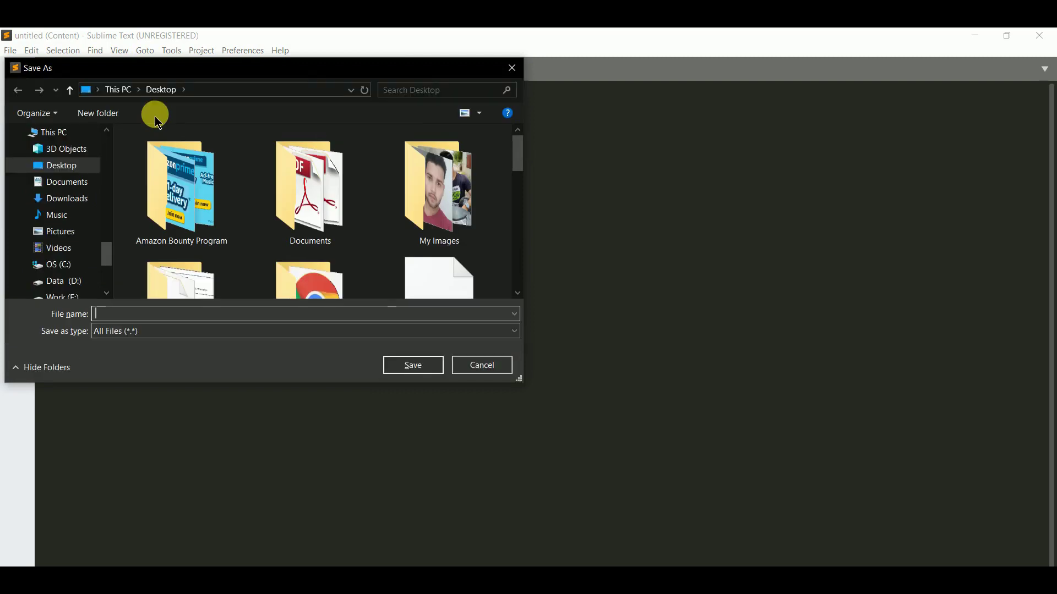
text(formSalesforcegeek)
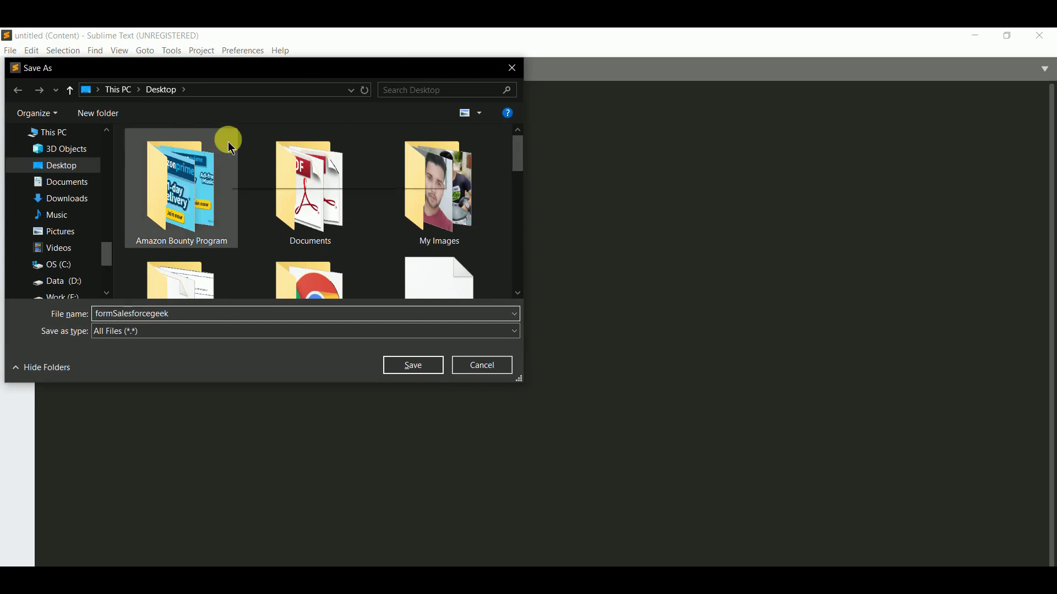
text(.html)
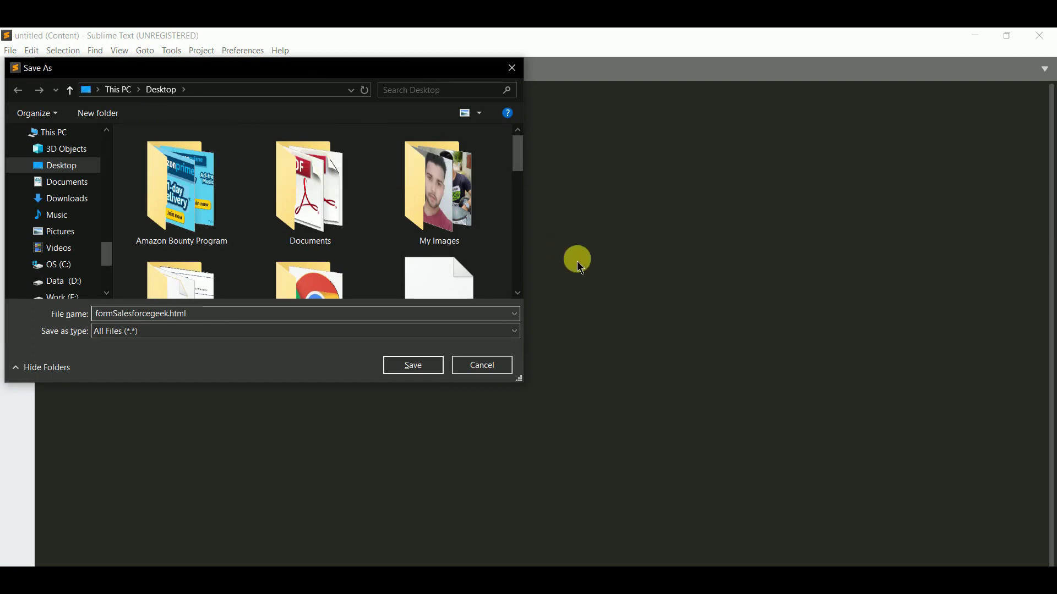
click(394, 366)
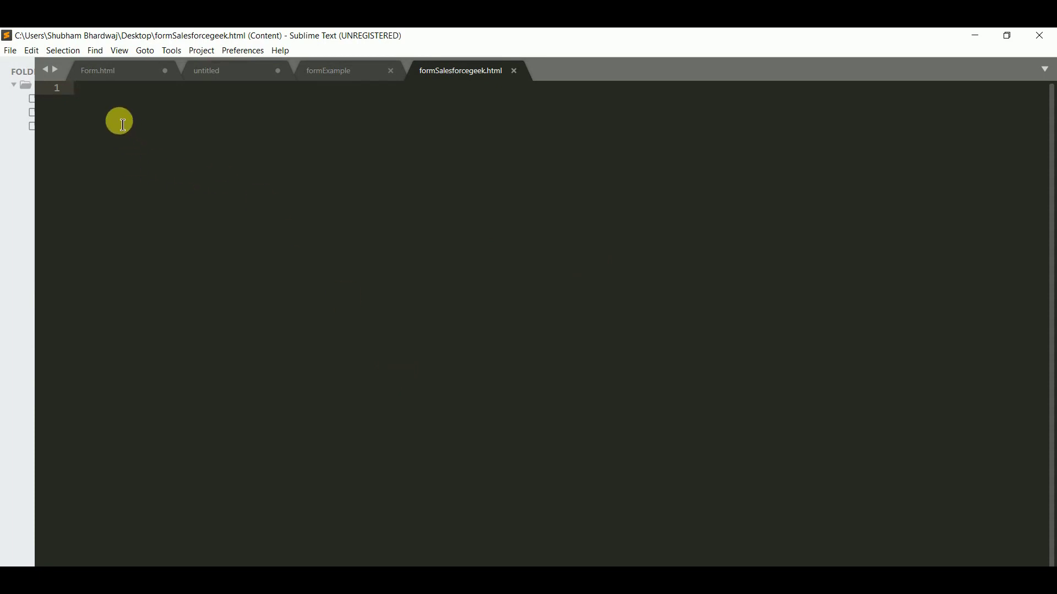
Step: Type an html skeleton with empty head and body elements, leaving a blank line inside body
text(<html>)
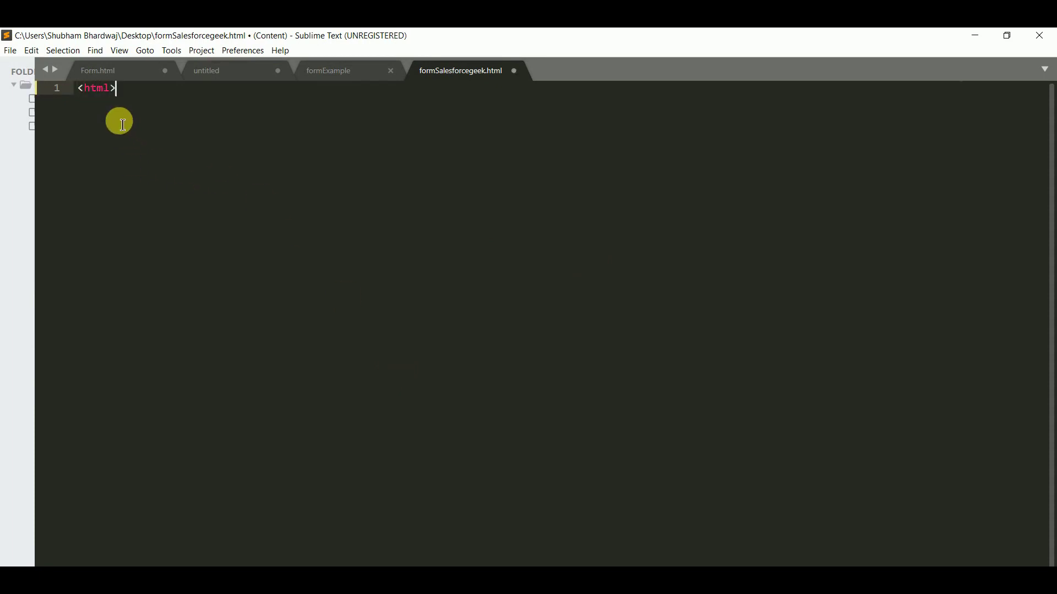
key(Return)
text(</html>)
click(140, 92)
key(Return)
text(<he)
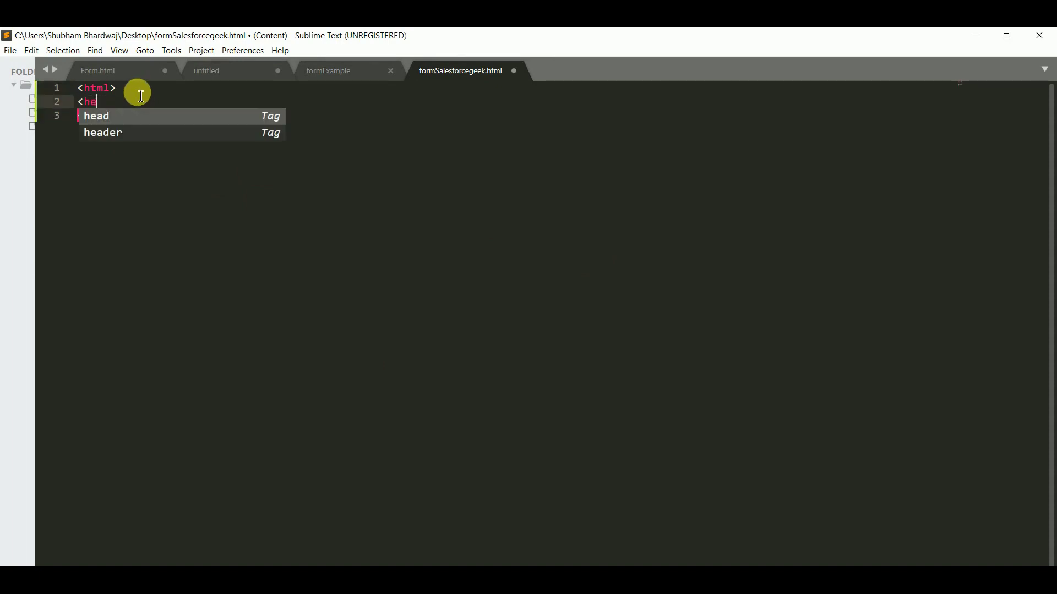
text(ad>)
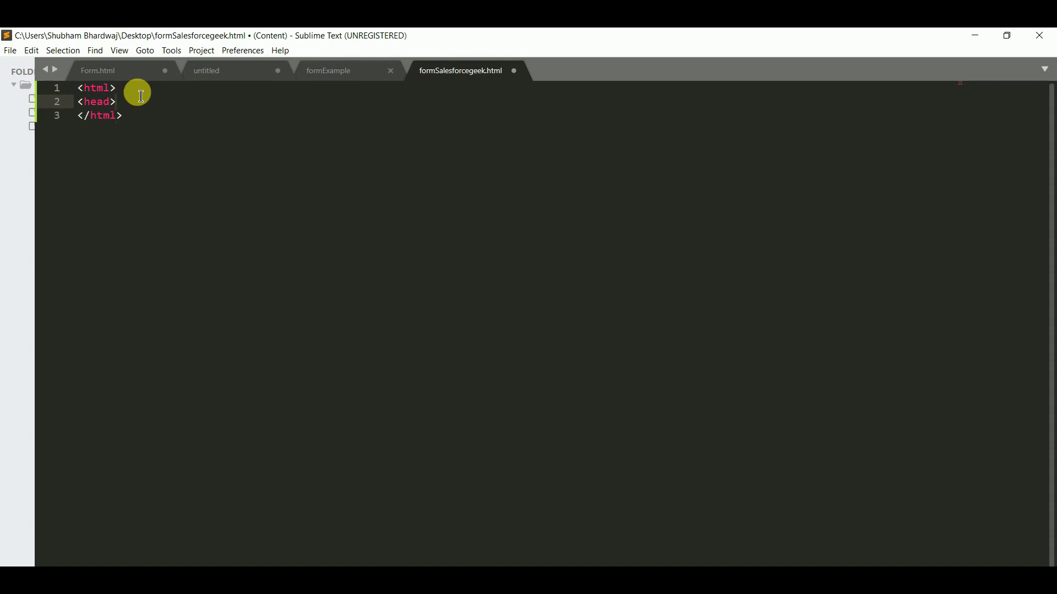
text(</head>)
key(Return)
text(<bod)
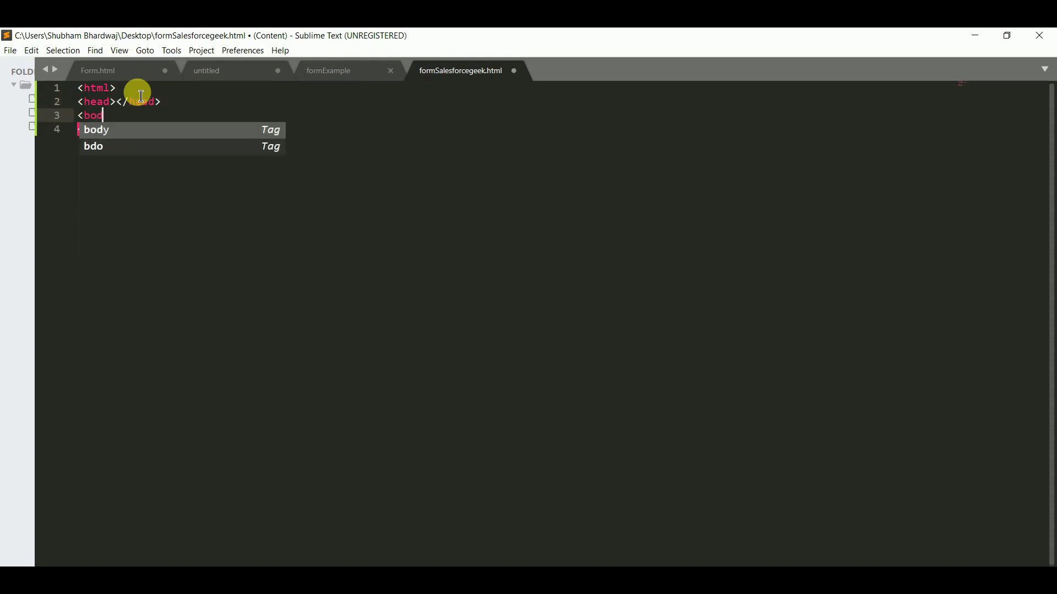
text(y></body>)
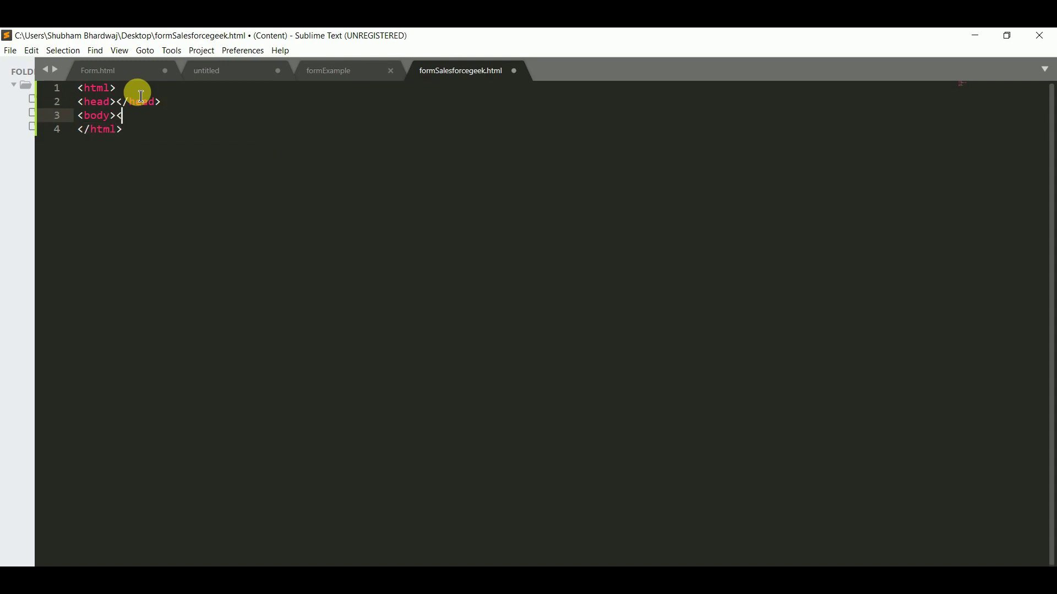
click(117, 115)
key(Return)
key(Return)
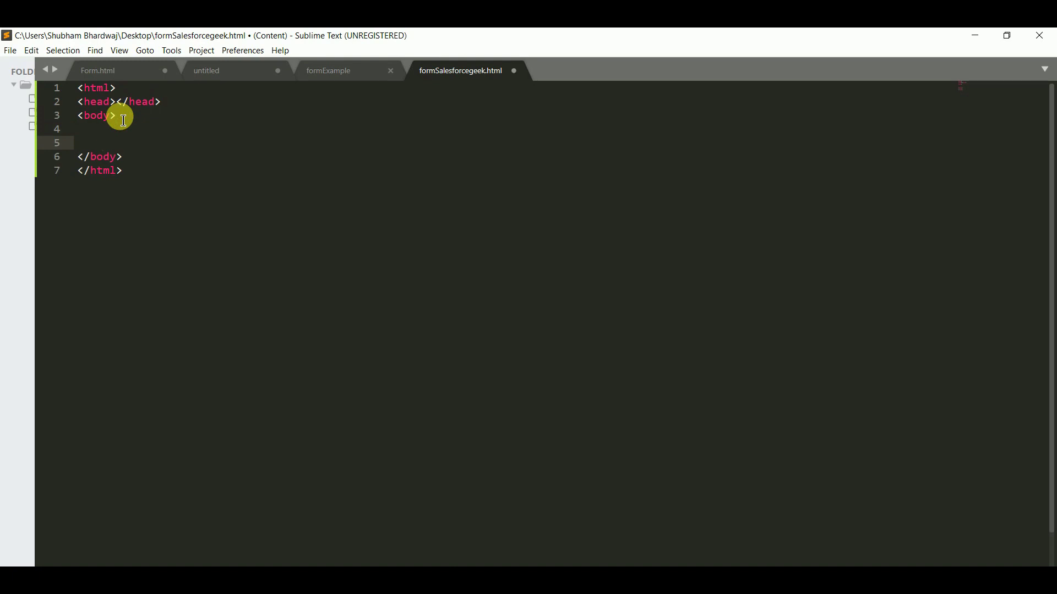
Step: Paste the Web-to-Lead form into the body and move its META charset line into the head
key(ctrl+v)
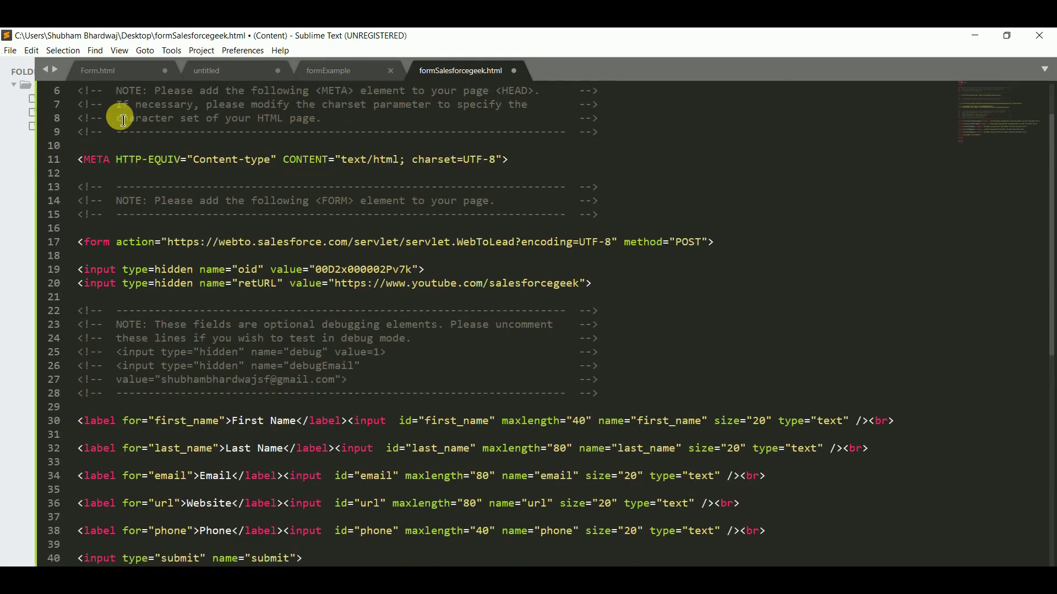
scroll(307, 297, up, 2)
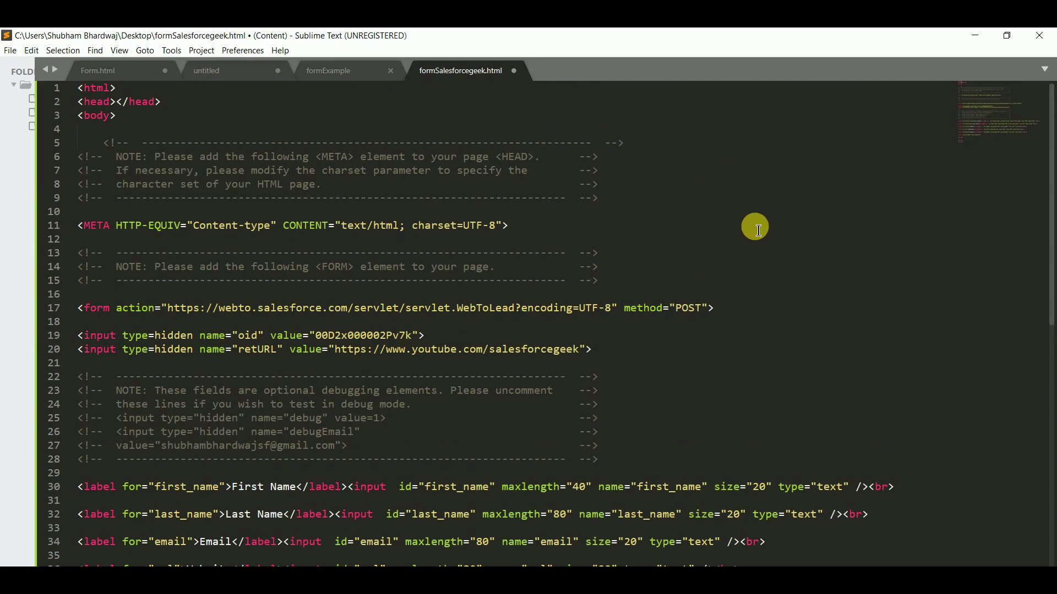
click(380, 184)
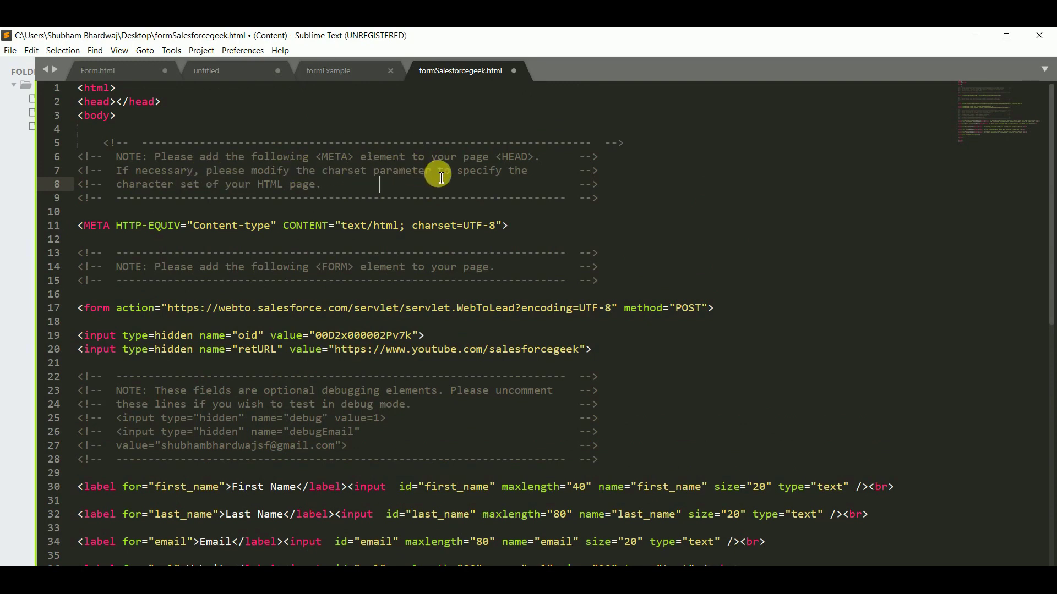
drag(506, 227, 80, 233)
key(ctrl+x)
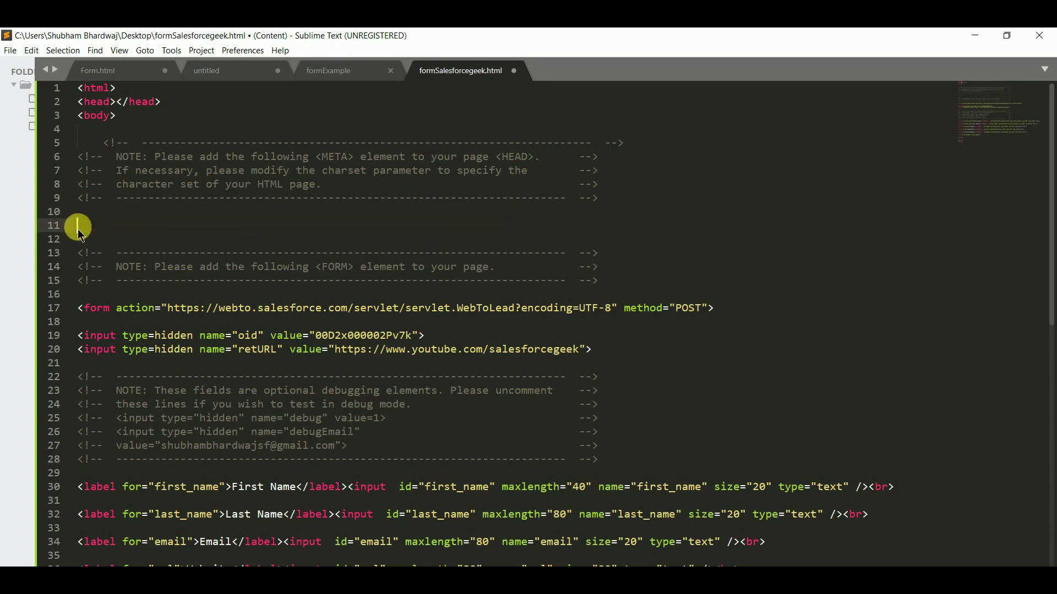
click(121, 105)
key(Return)
key(ctrl+v)
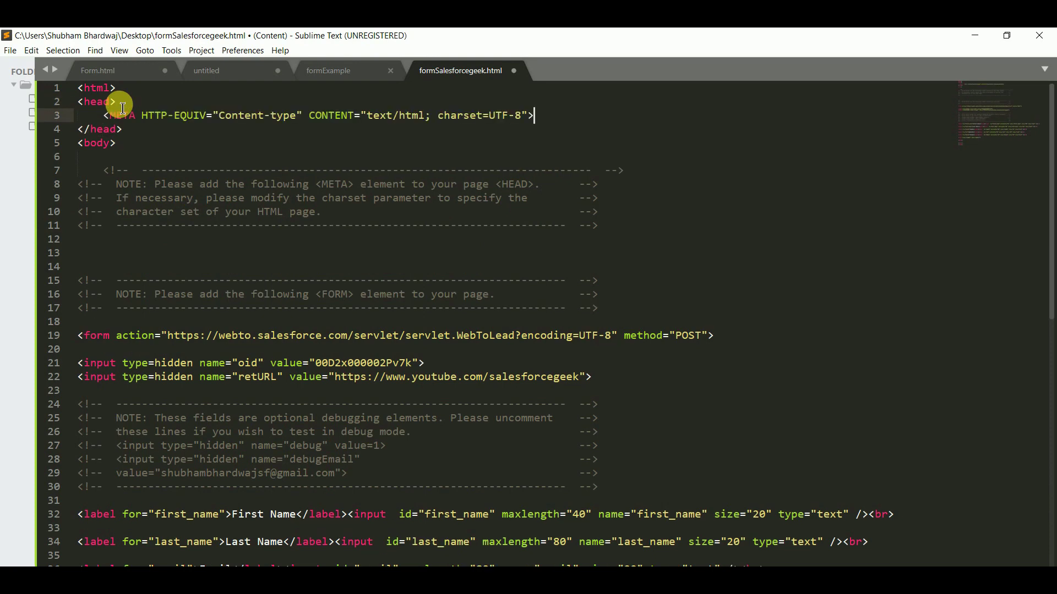
Step: Delete the META and FORM instruction comments and the optional debugging comment block
scroll(349, 250, down, 2)
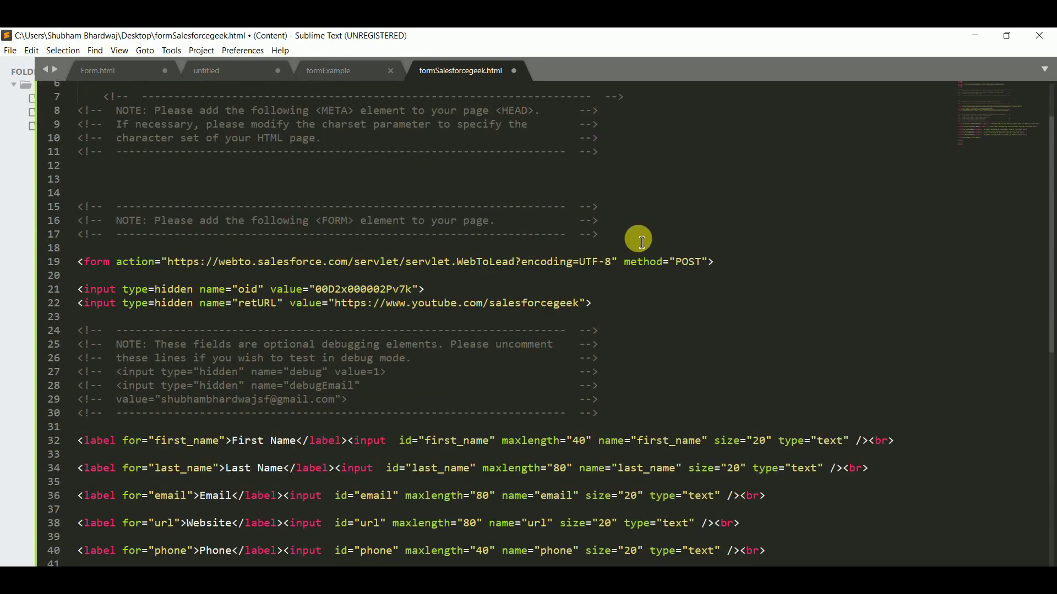
drag(632, 236, 93, 105)
key(BackSpace)
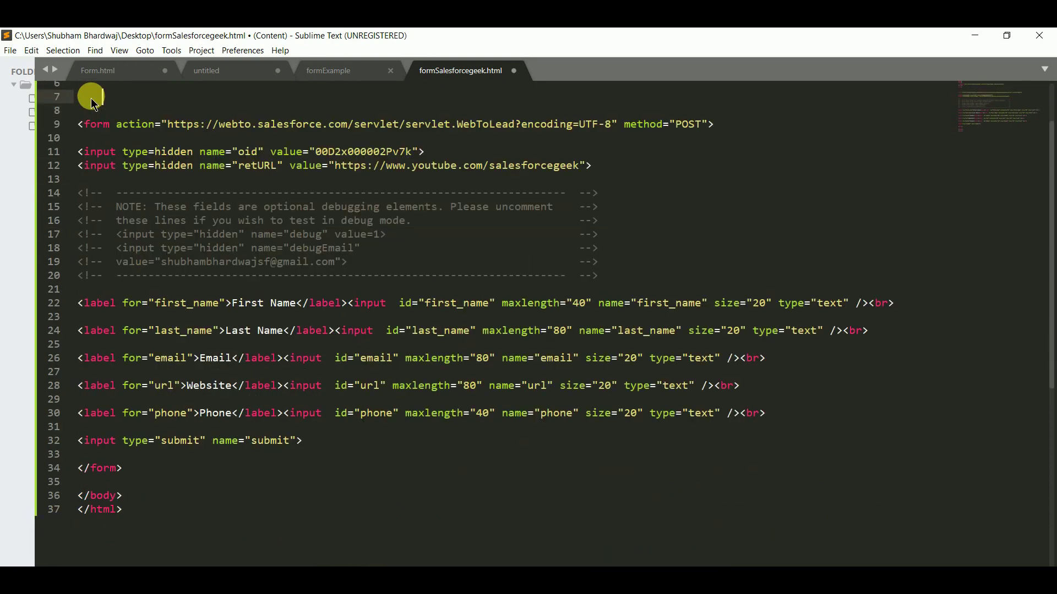
drag(611, 276, 77, 195)
key(BackSpace)
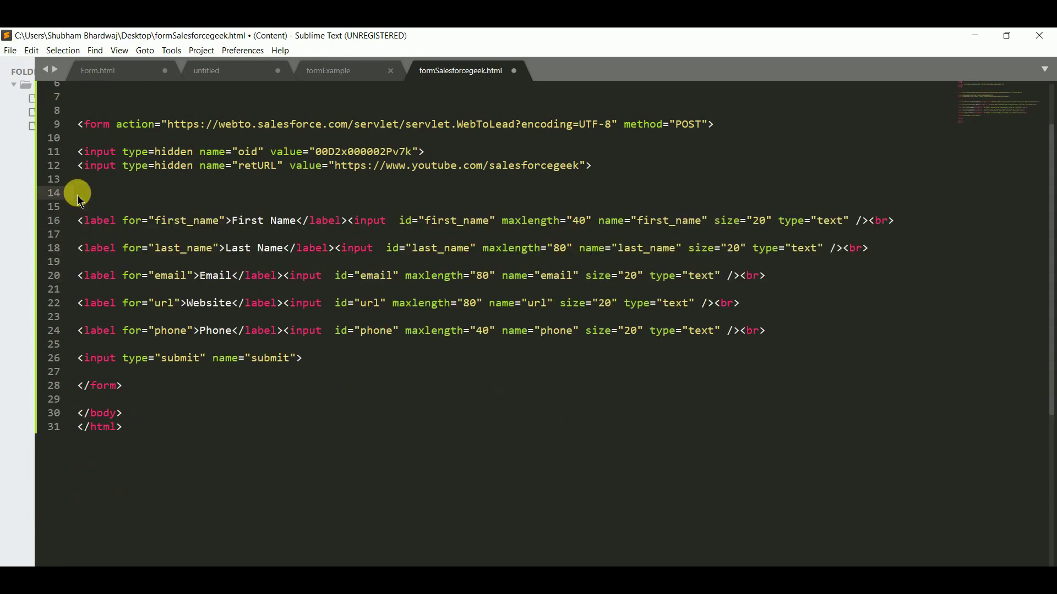
scroll(276, 235, up, 2)
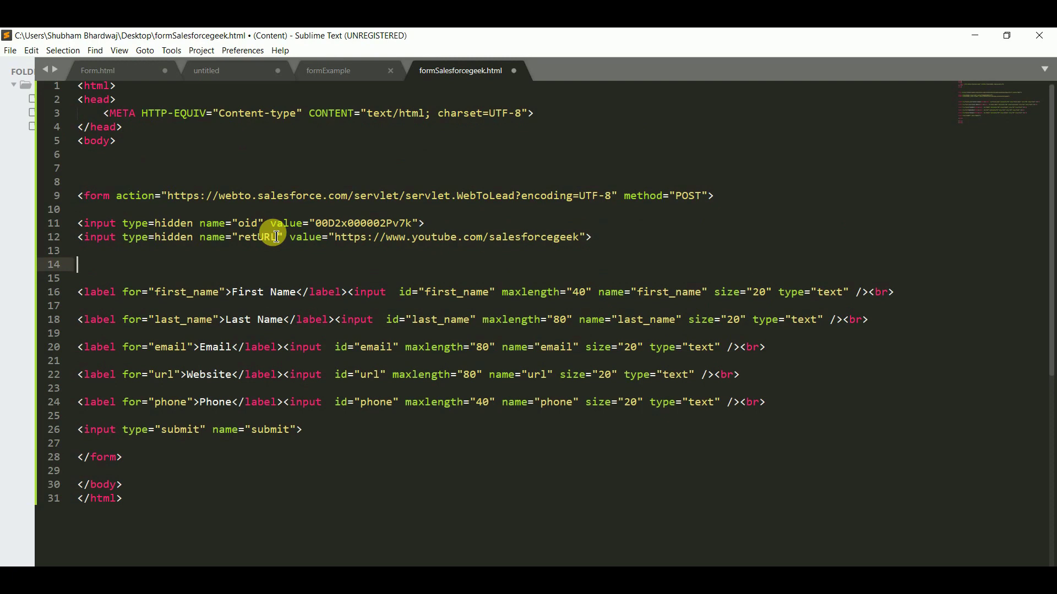
key(ctrl+s)
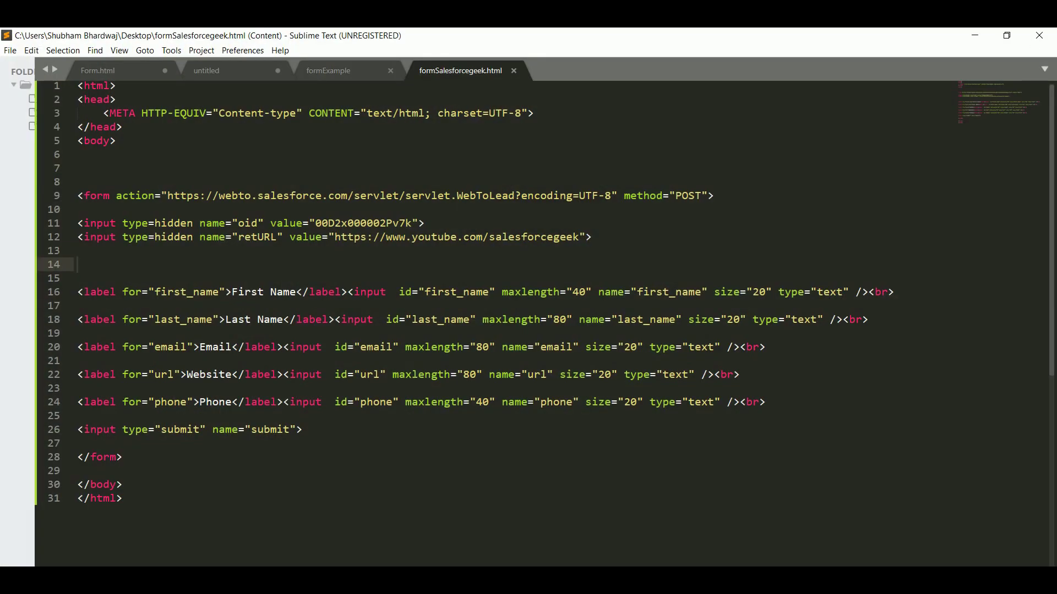
Step: Select all the form-style-5 CSS rules in the CSS styles file
click(207, 71)
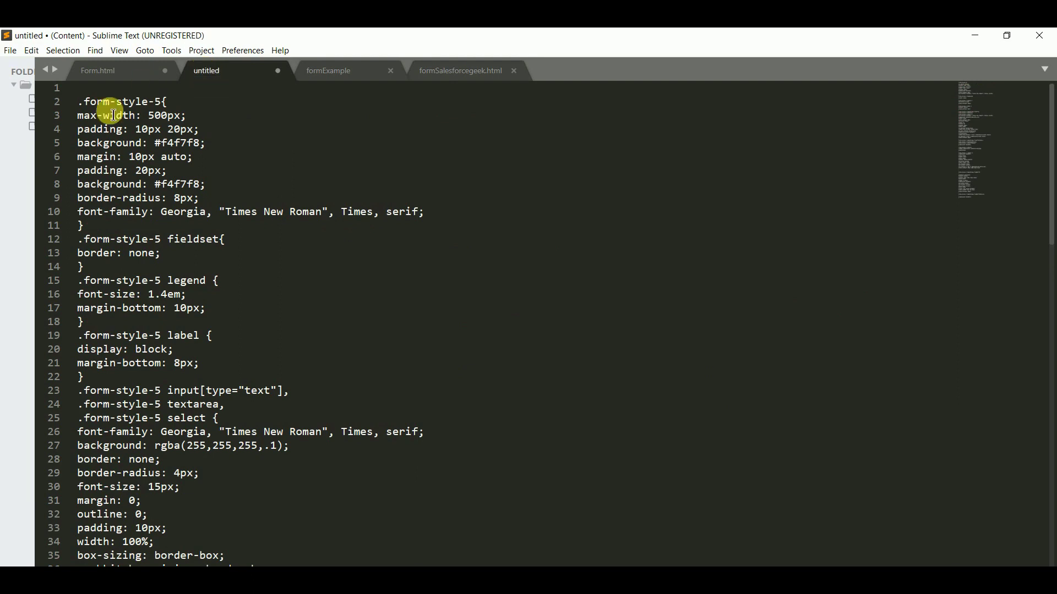
drag(75, 102, 283, 447)
key(ctrl+a)
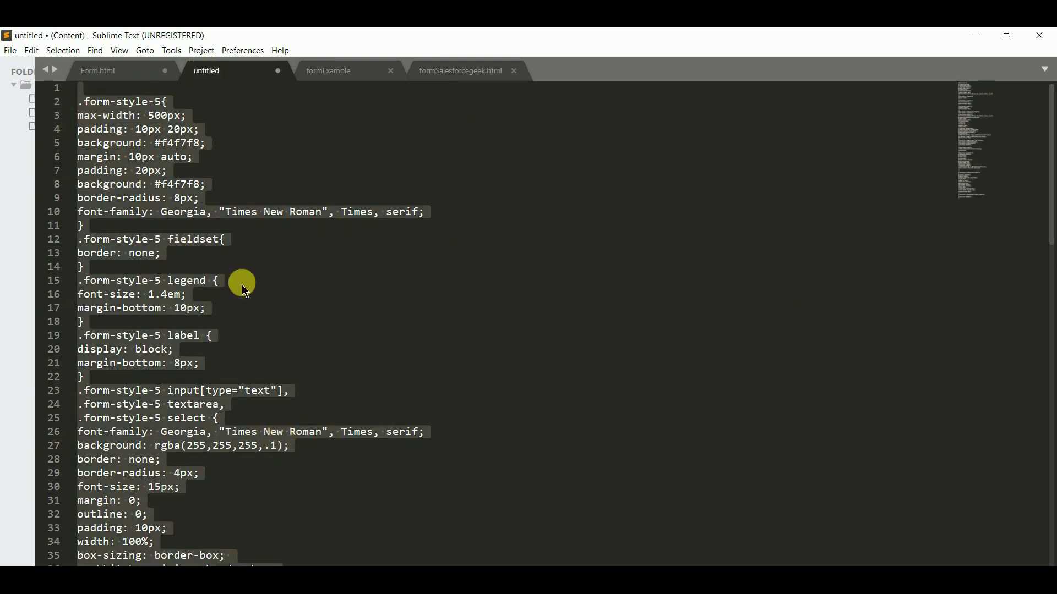
click(110, 75)
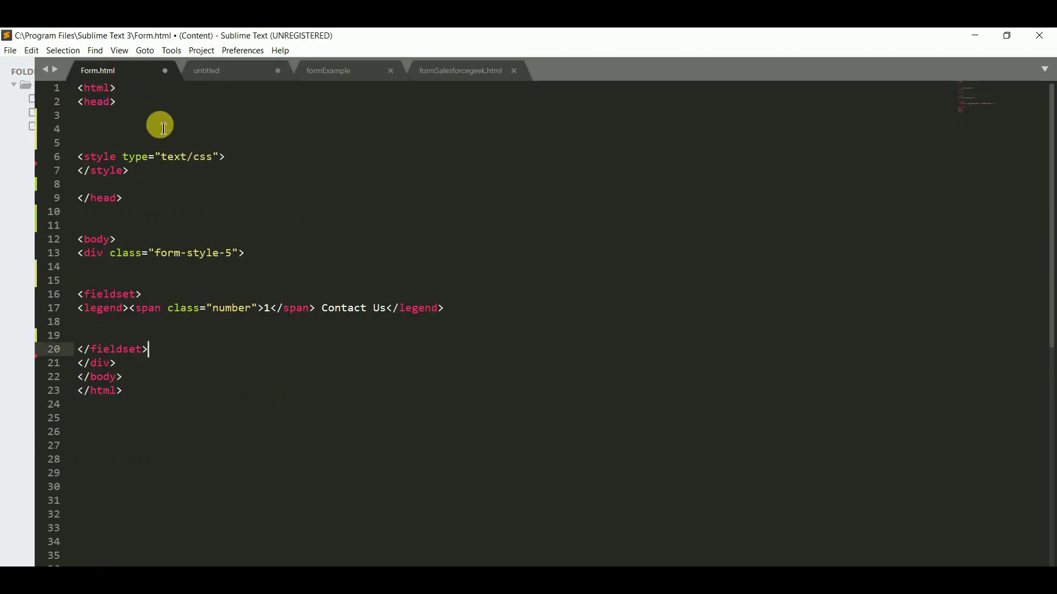
click(241, 161)
key(Return)
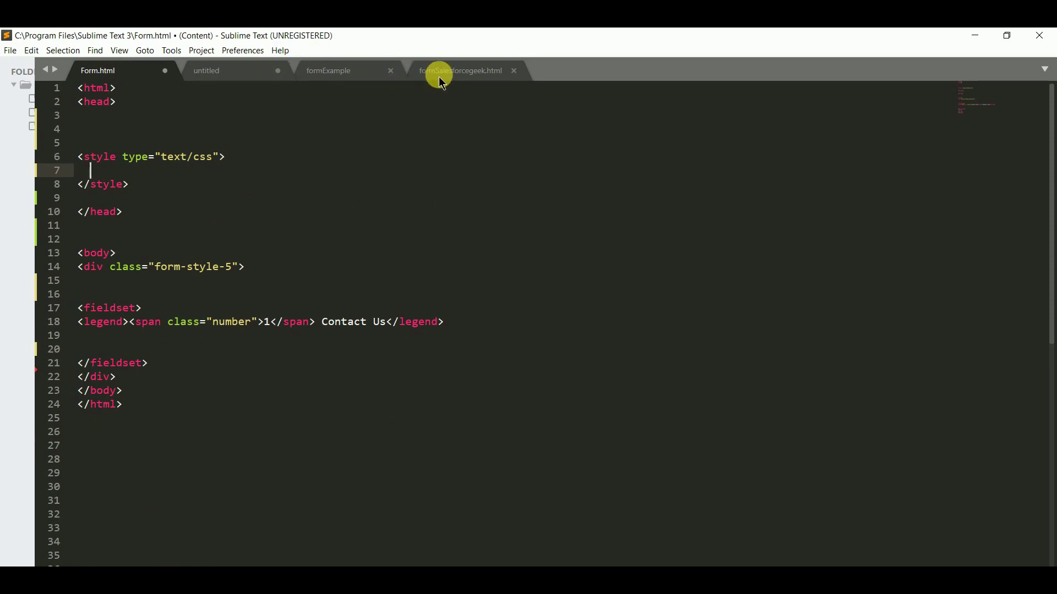
Step: Add a text/css style block after the META line in formSalesforcegeek.html's head
click(308, 71)
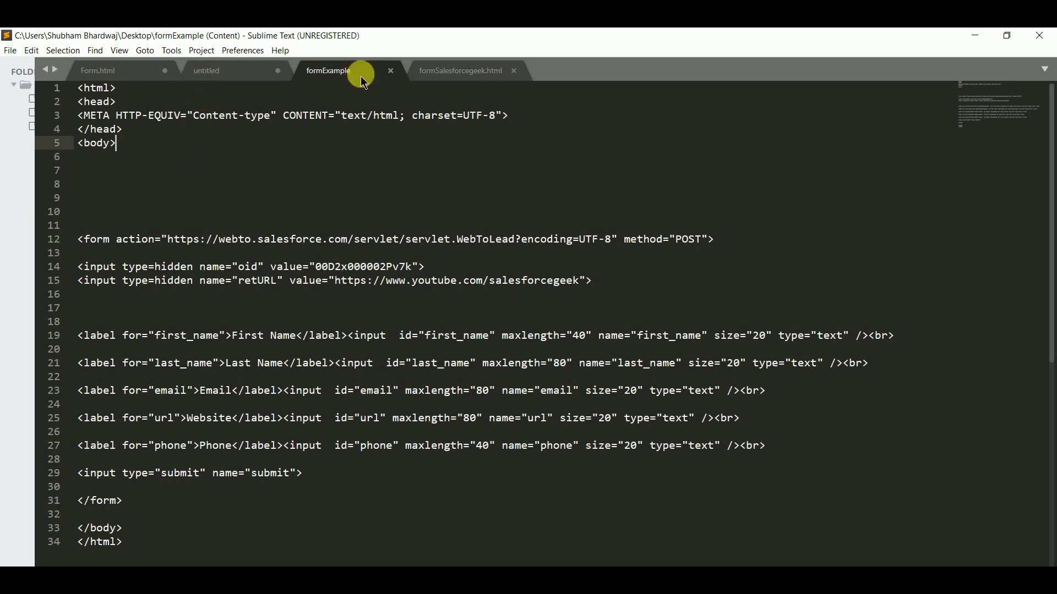
click(427, 82)
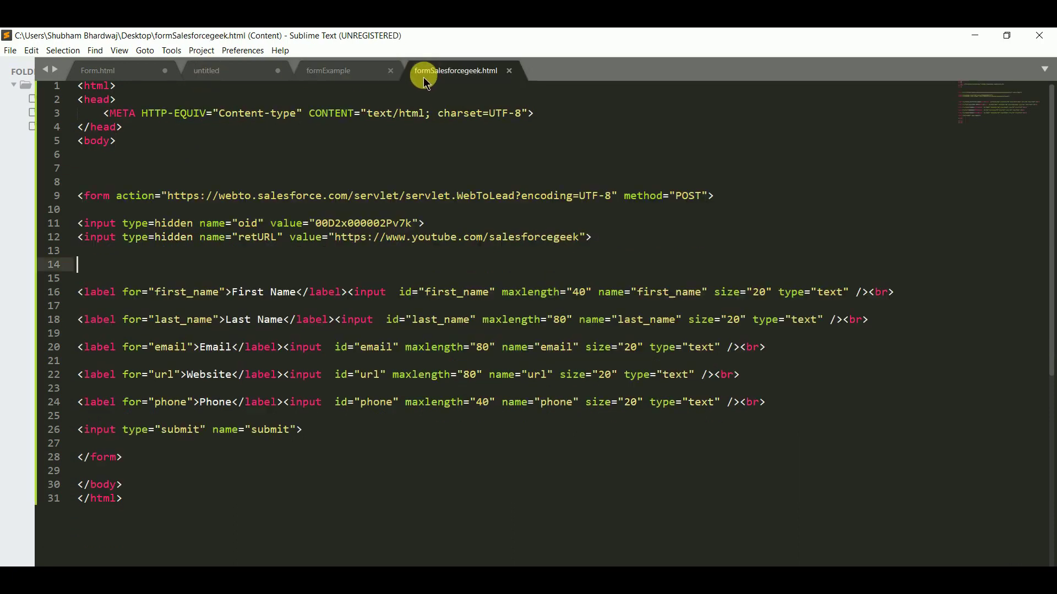
click(540, 117)
key(Return)
text(<sty)
key(Return)
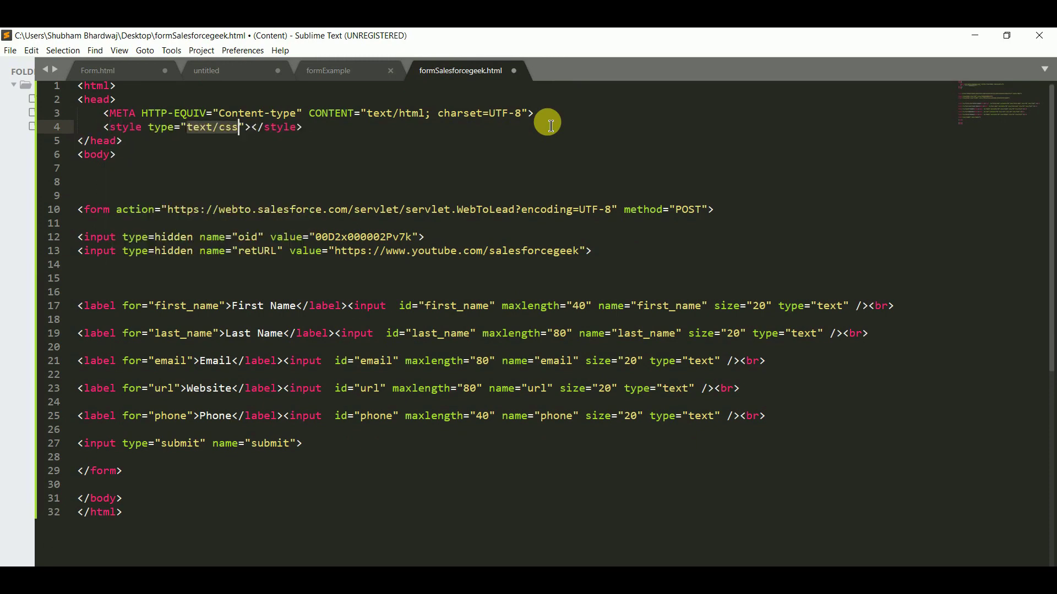
click(262, 137)
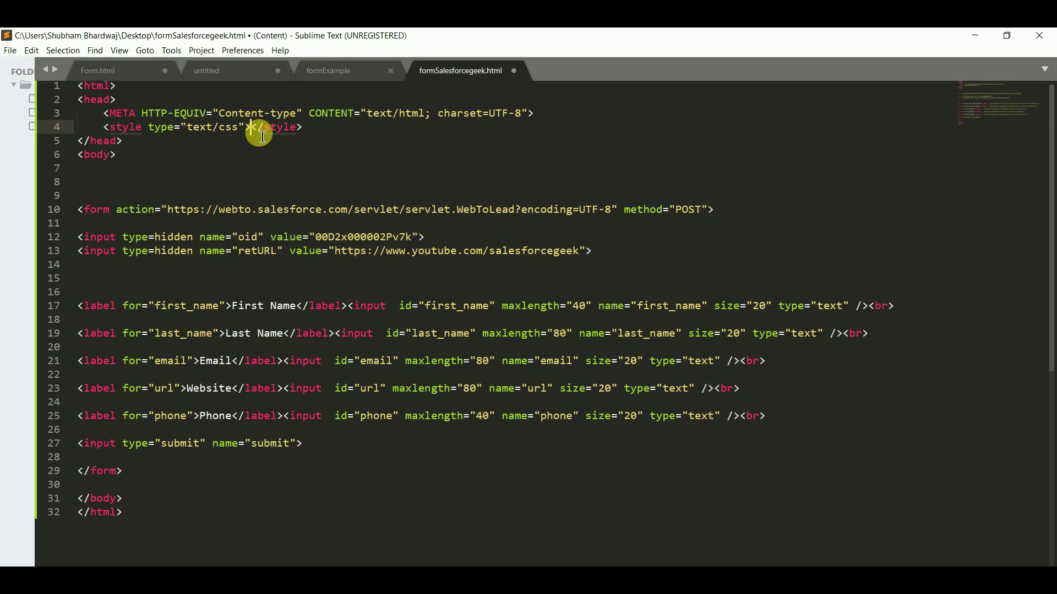
key(Return)
Step: Paste the form-style-5 CSS rules into the style block
key(ctrl+v)
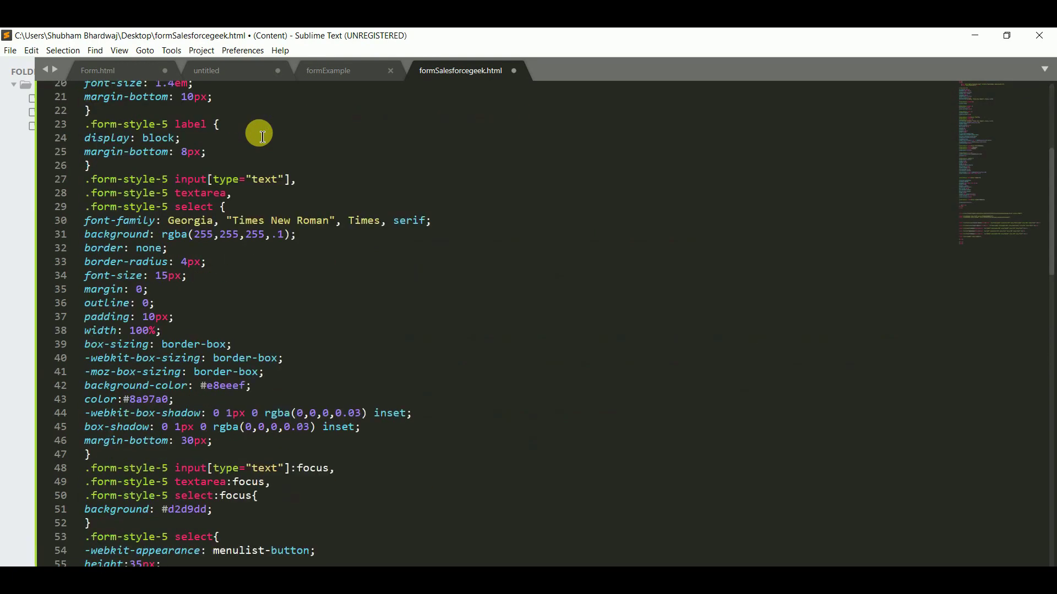
scroll(433, 297, down, 15)
scroll(432, 297, down, 5)
scroll(432, 297, up, 14)
Step: Copy the form-style-5 div opening tag from Form.html above the form and close the div after it
click(116, 71)
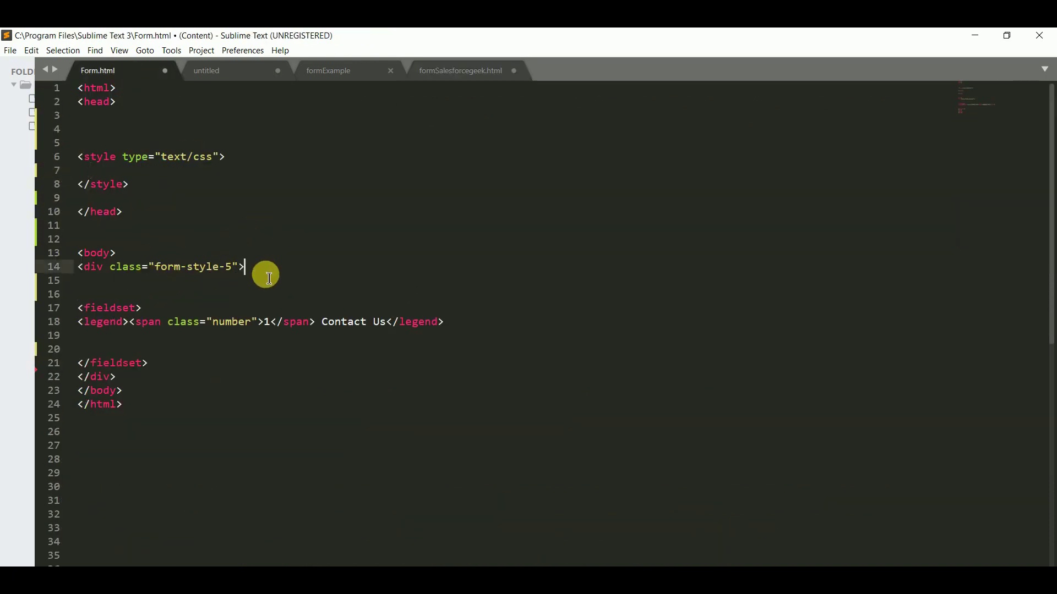
drag(266, 272, 82, 268)
key(ctrl+c)
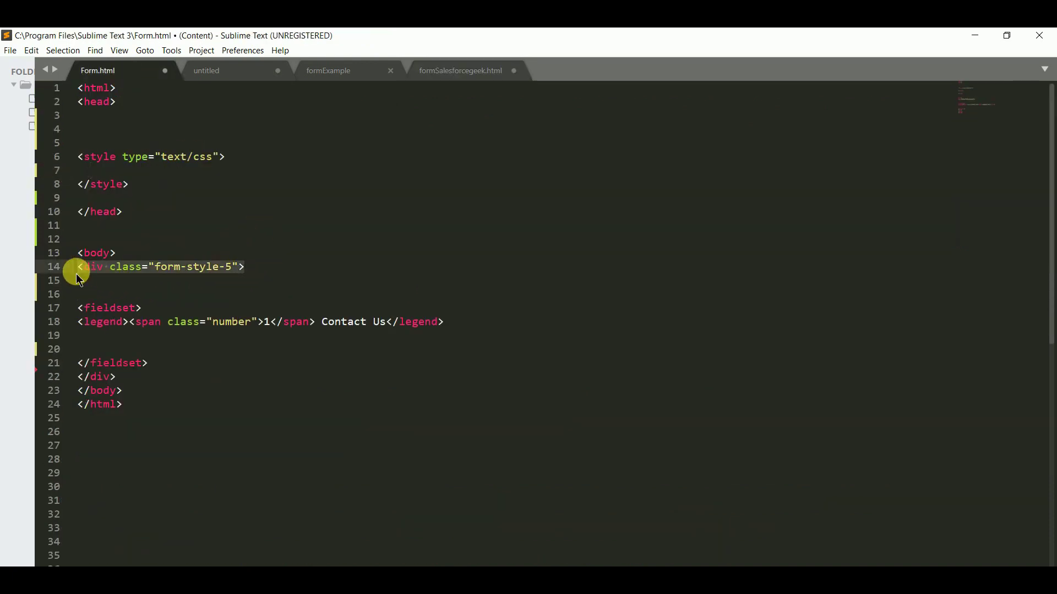
click(444, 75)
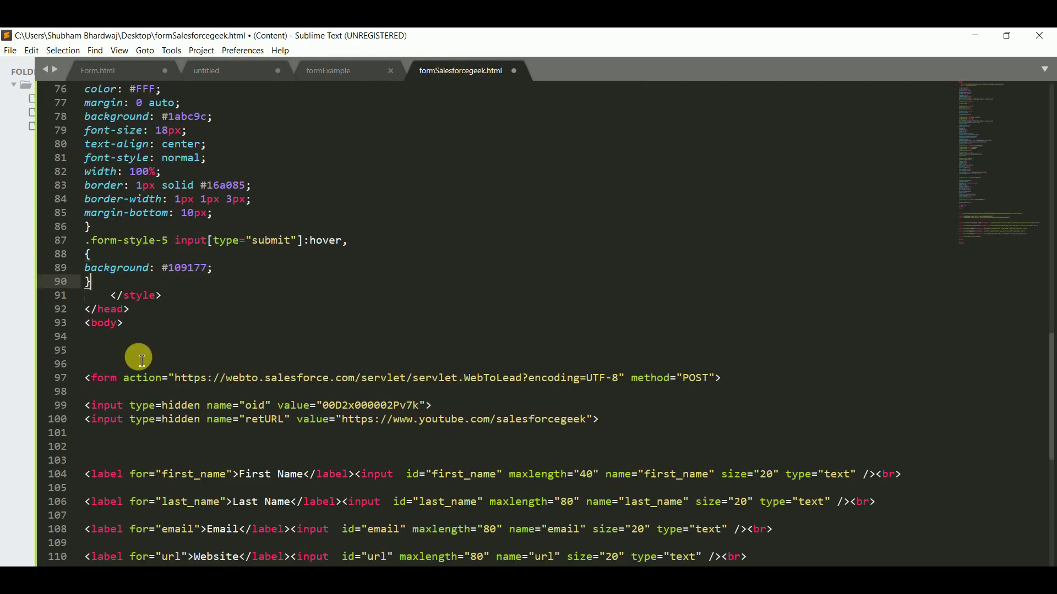
click(90, 365)
key(ctrl+v)
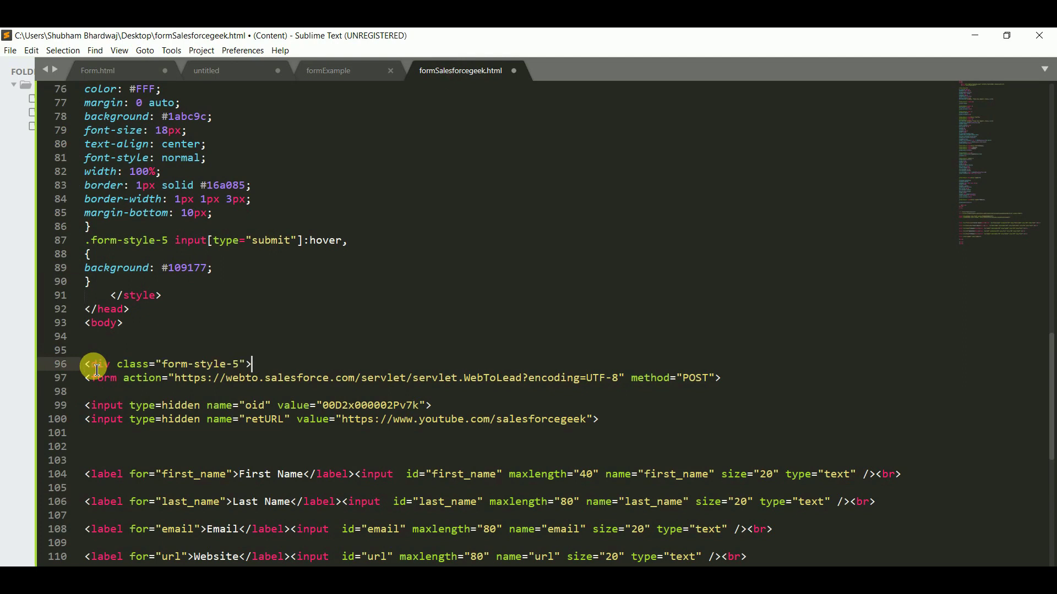
scroll(203, 428, down, 14)
scroll(204, 429, up, 2)
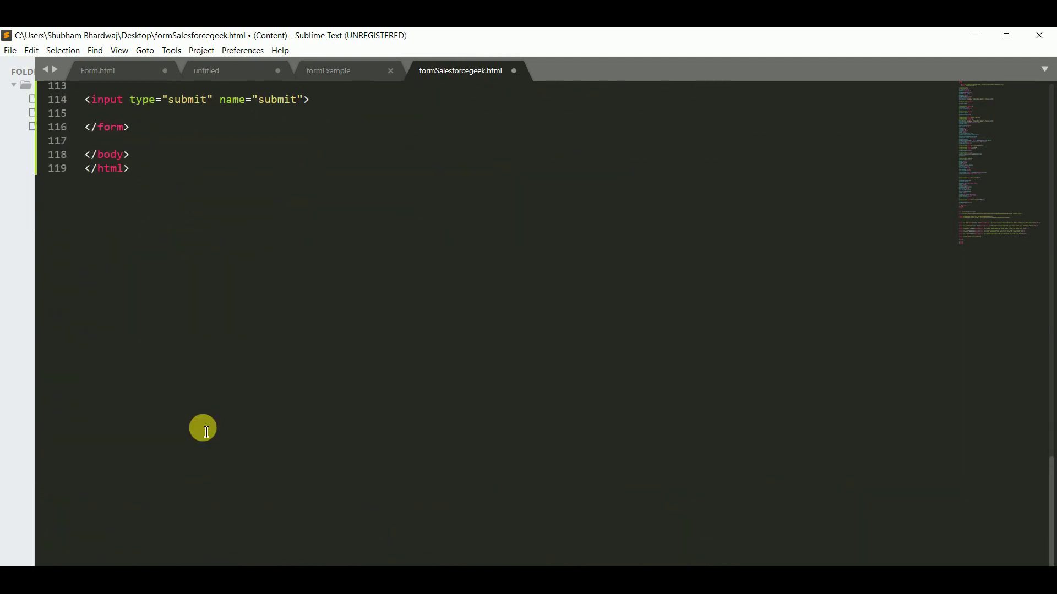
click(154, 134)
key(Return)
text(</div>)
click(166, 154)
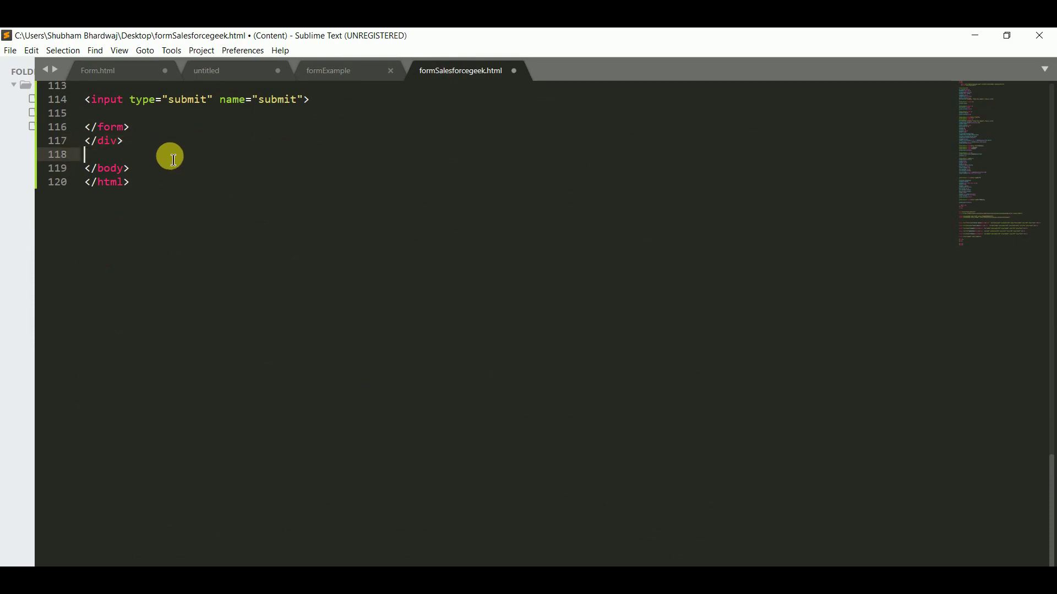
scroll(170, 154, up, 18)
Step: Insert Form.html's fieldset and Contact Us legend lines just inside the form opening tag
click(117, 69)
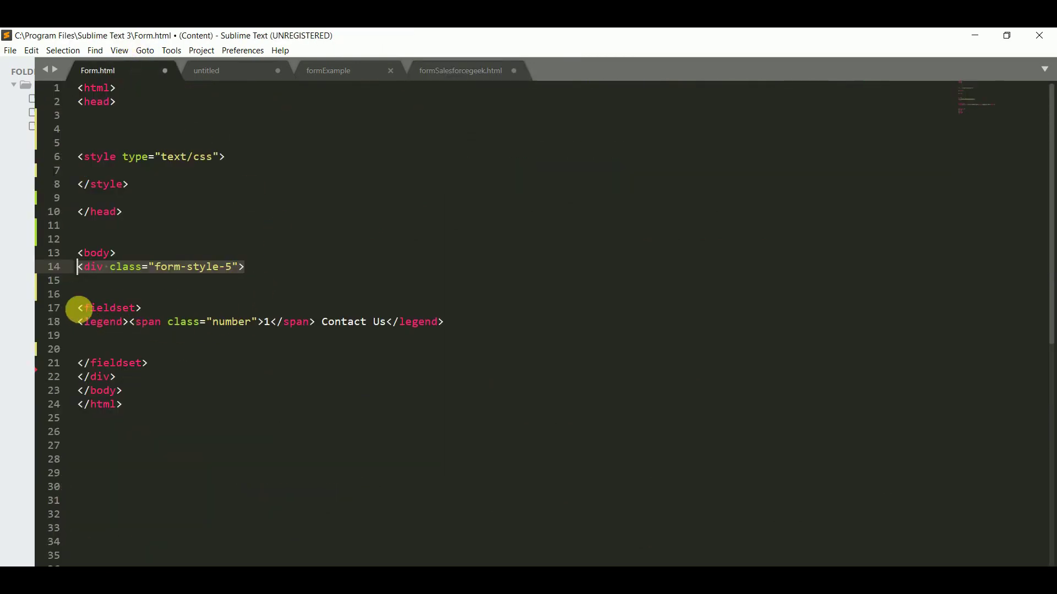
drag(78, 309, 461, 330)
key(ctrl+c)
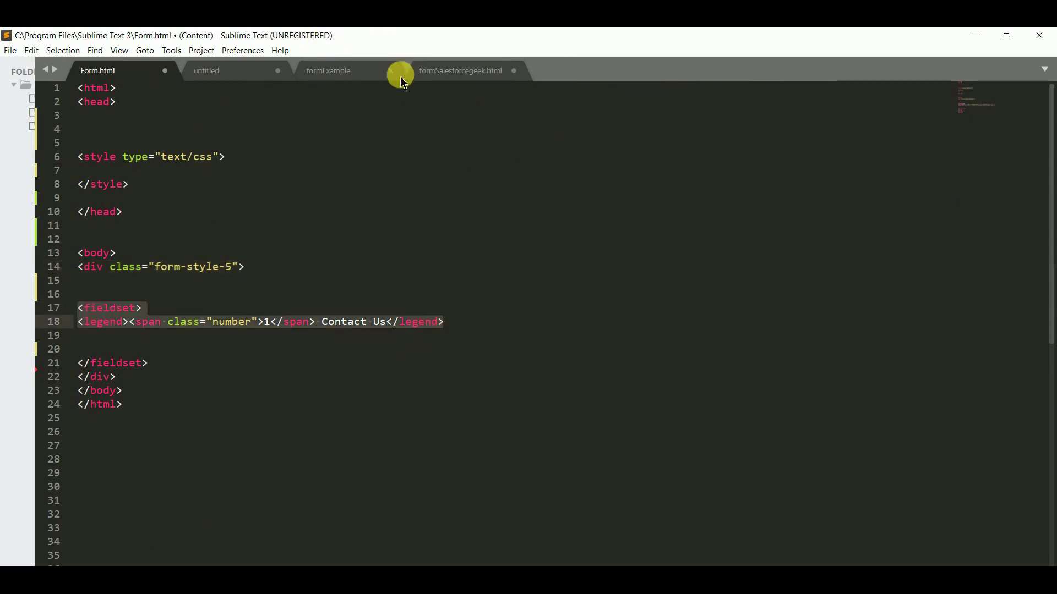
click(435, 72)
scroll(316, 227, up, 8)
scroll(311, 226, down, 18)
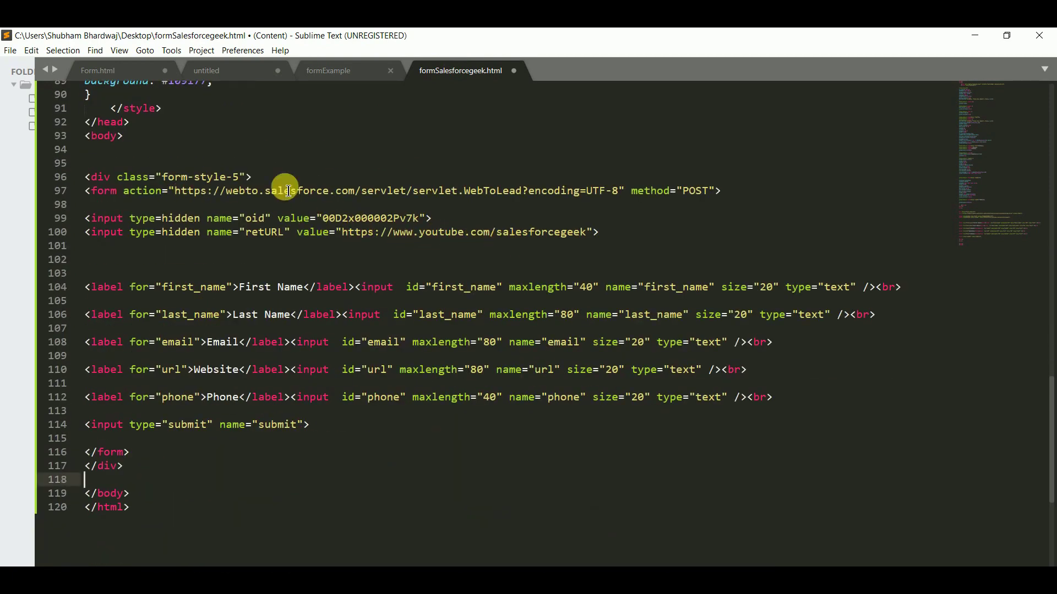
click(743, 199)
key(Return)
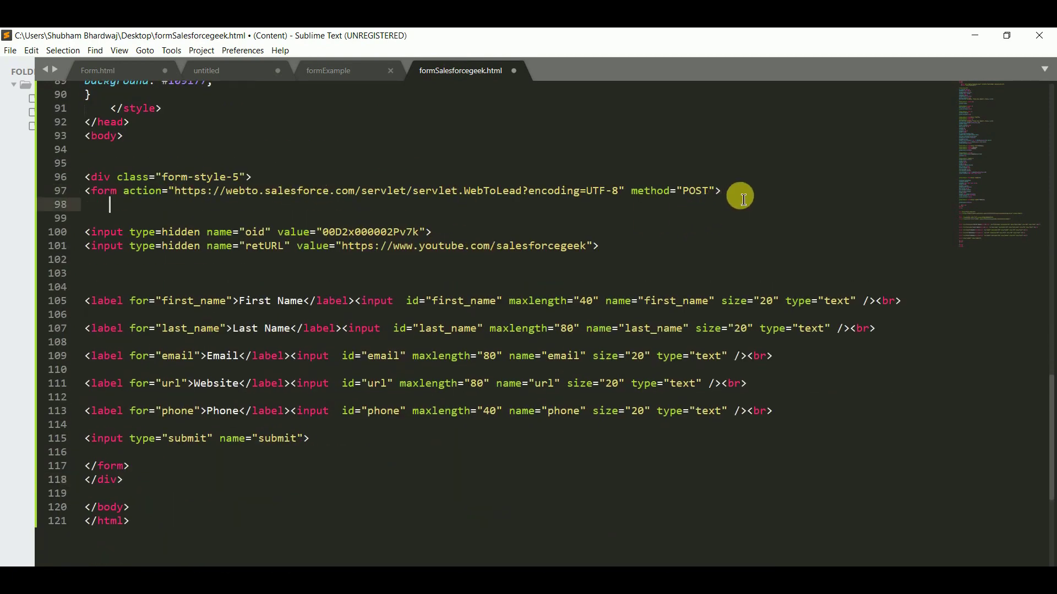
key(ctrl+v)
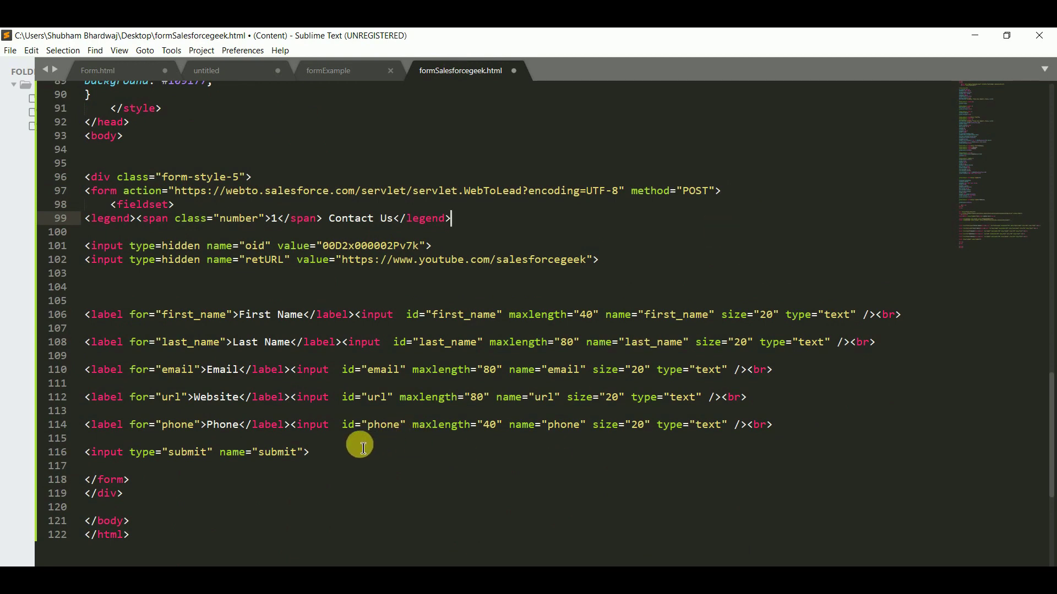
click(353, 439)
click(338, 455)
key(Return)
Step: Close the fieldset with </fieldset> and select all the file's code
text(</fieldset>)
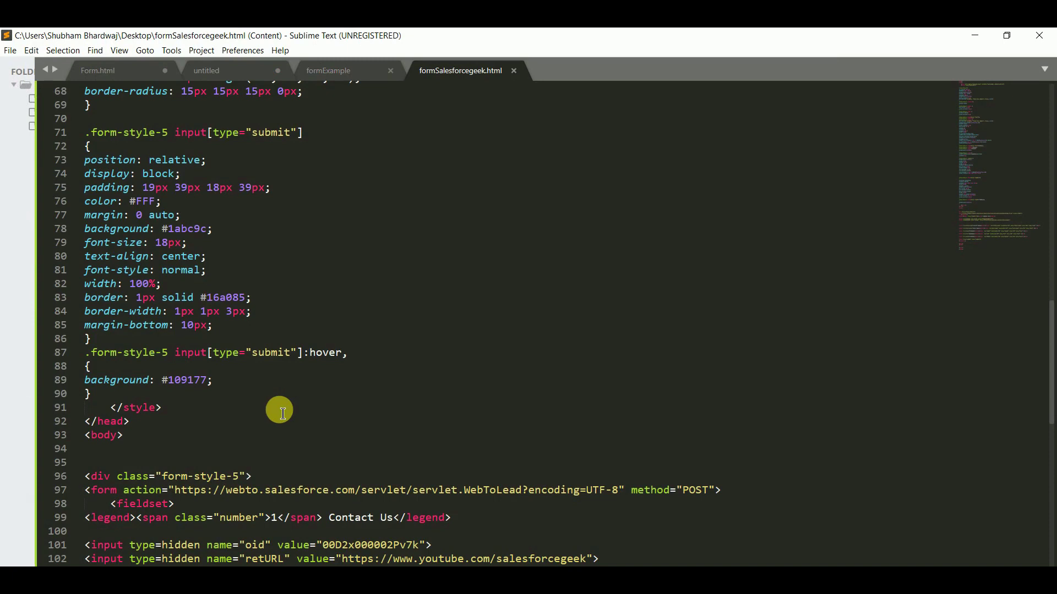
key(ctrl+a)
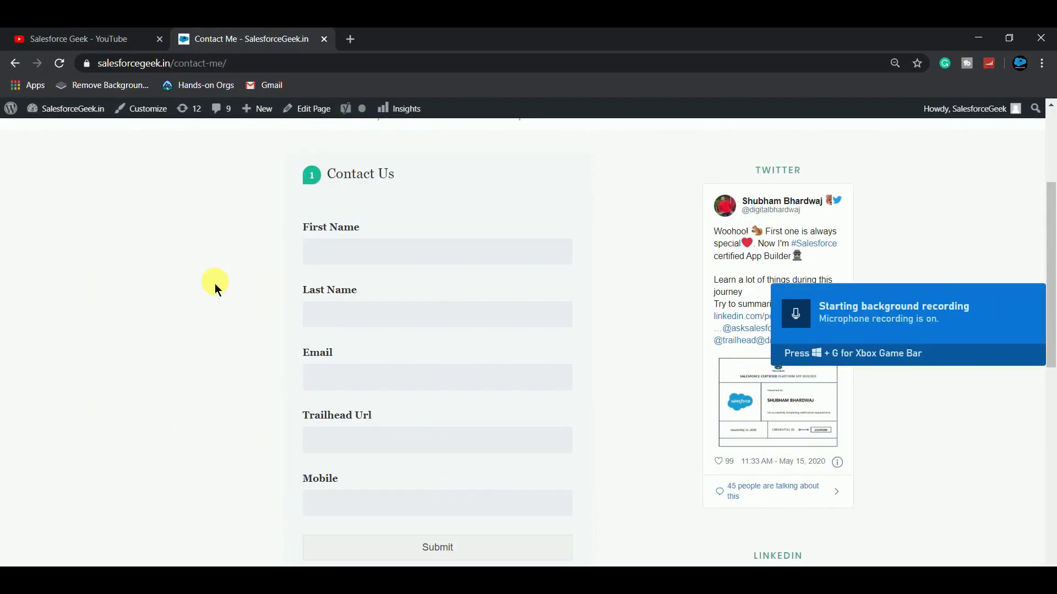
Step: Change the site address to wp-admin, load the WordPress dashboard, and go to Pages
click(270, 64)
click(272, 67)
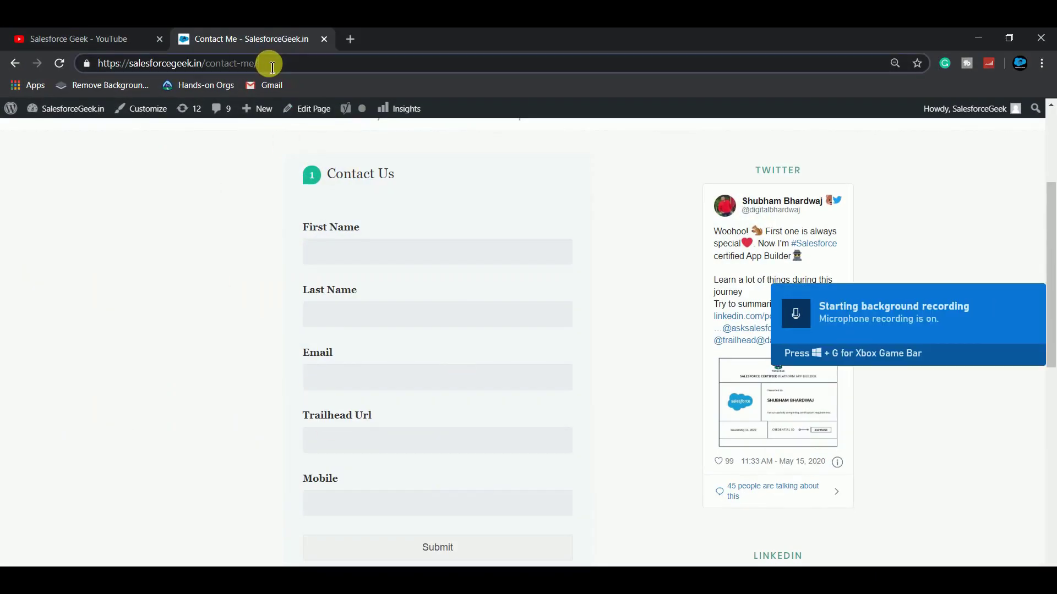
key(BackSpace)
key(BackSpace)
key(BackSpace)
key(BackSpace)
key(BackSpace)
key(BackSpace)
key(BackSpace)
key(BackSpace)
key(BackSpace)
key(BackSpace)
key(BackSpace)
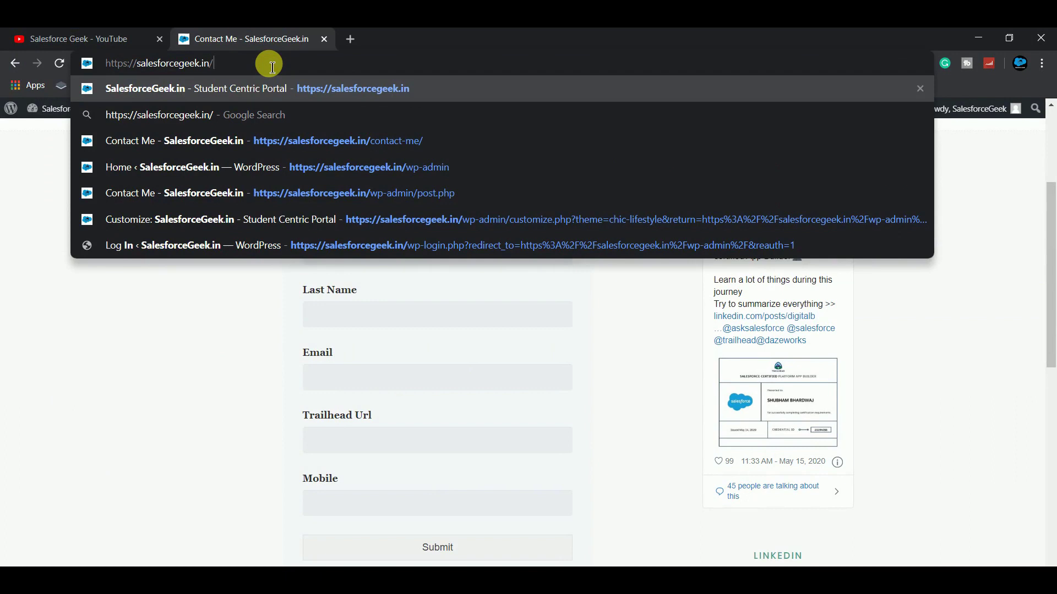
text(wp-admin)
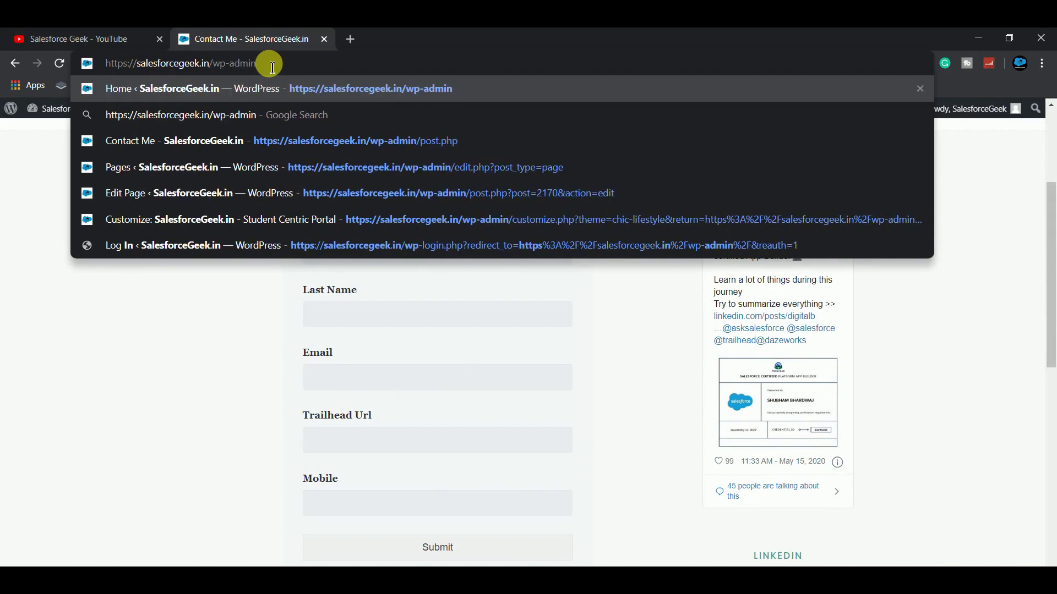
key(Return)
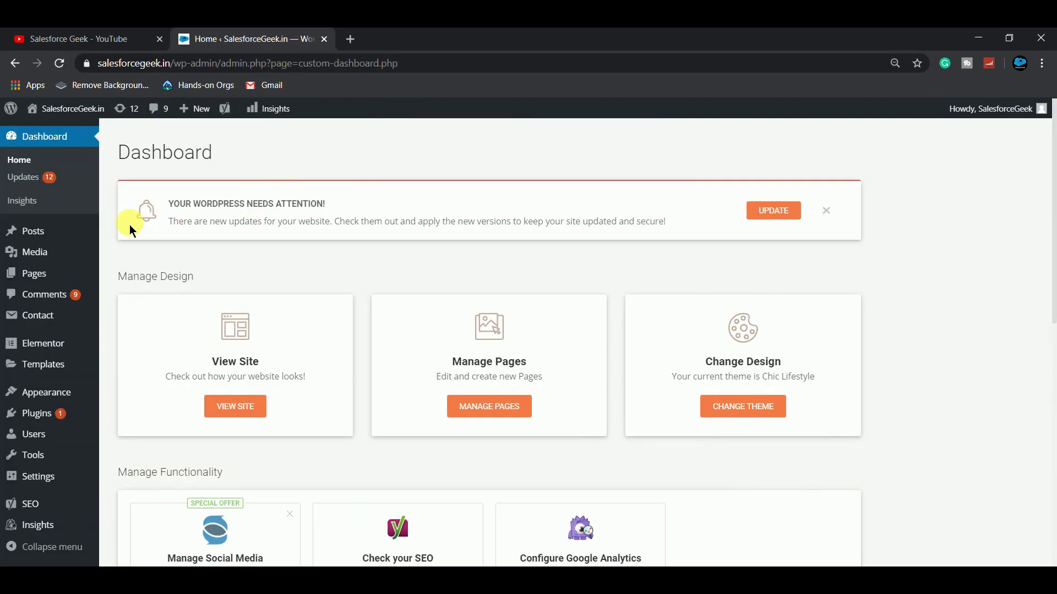
click(33, 274)
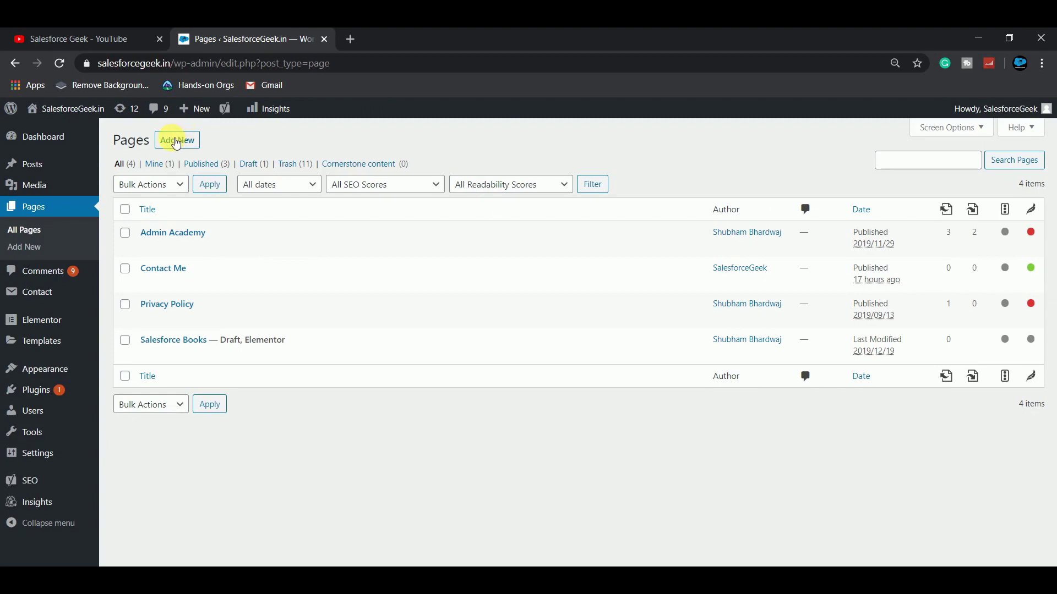
Step: Add a new page titled 'New Contact Page' and move into its body editor
click(176, 142)
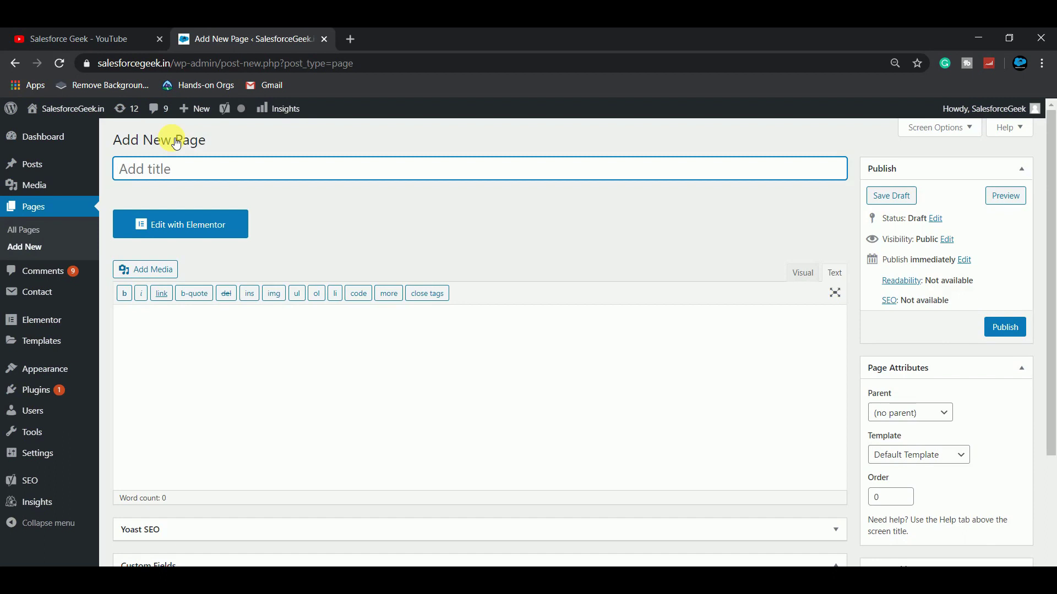
text(New Contact Page)
click(166, 353)
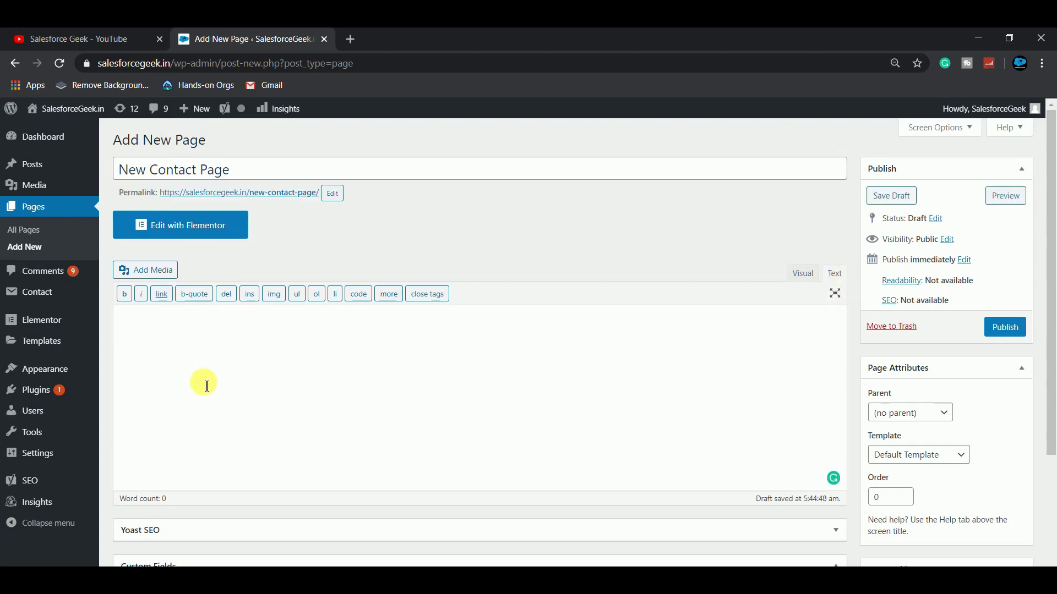
Step: Paste the complete styled form code into the empty page body
click(183, 347)
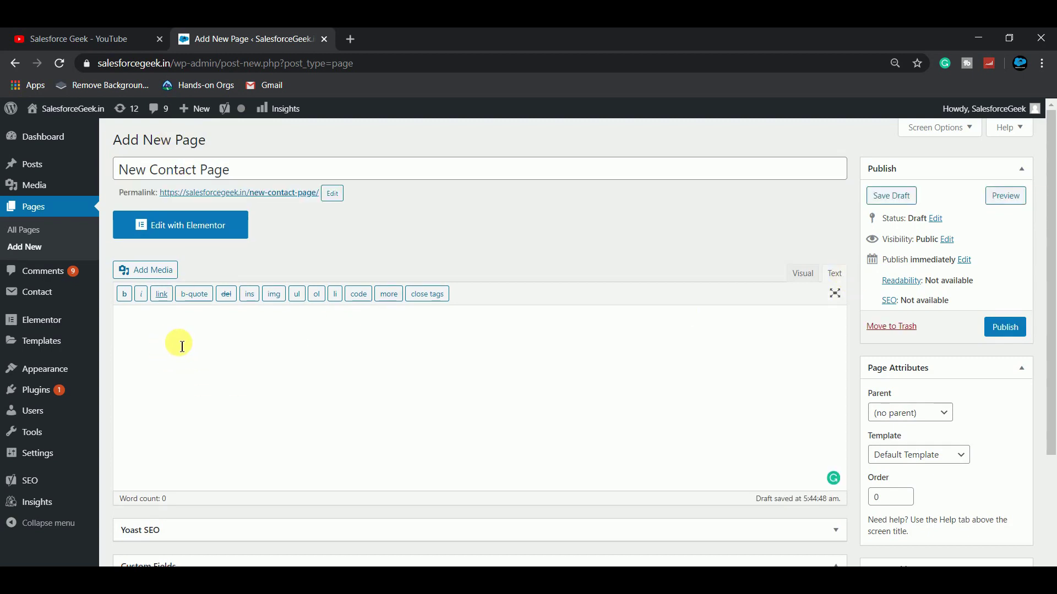
key(ctrl+v)
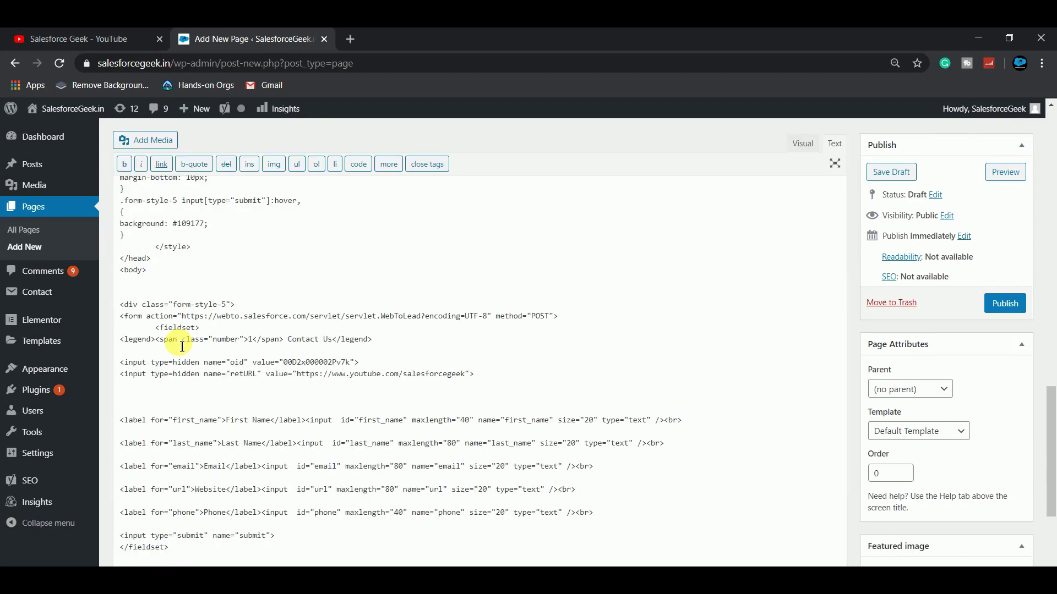
scroll(337, 252, up, 4)
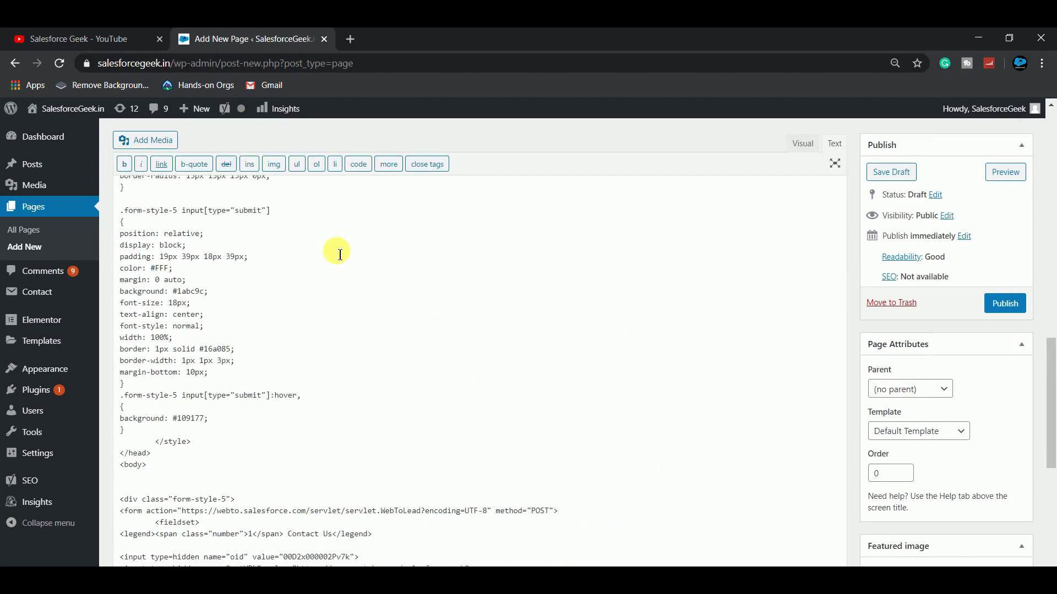
scroll(338, 254, up, 10)
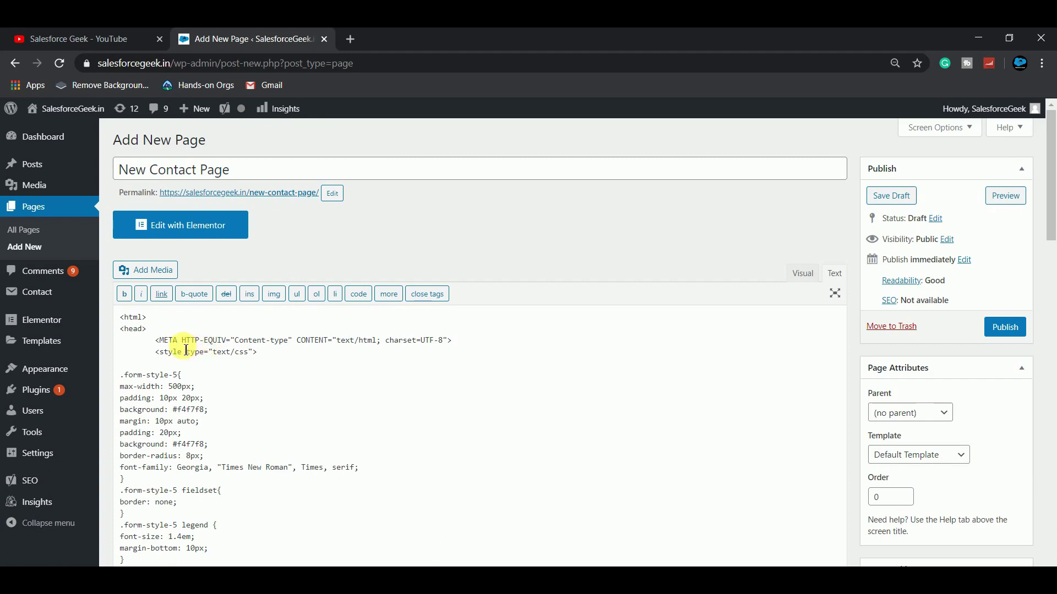
Step: On the meta line, change META to meta, HTTP-EQUIV to http-enquiv, and CONTENT to content
key(BackSpace)
key(BackSpace)
key(BackSpace)
key(BackSpace)
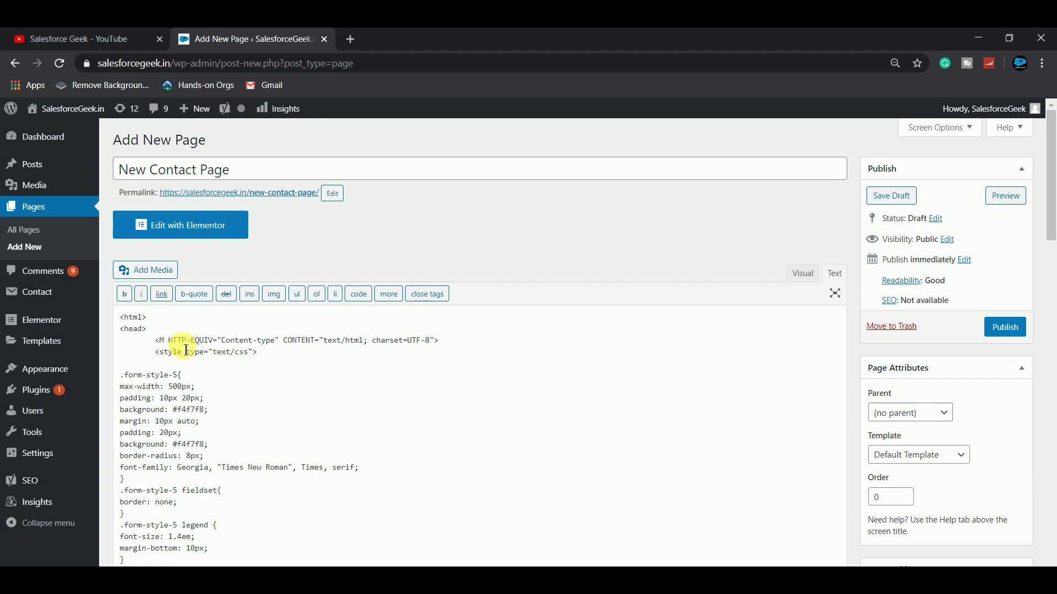
text(meta)
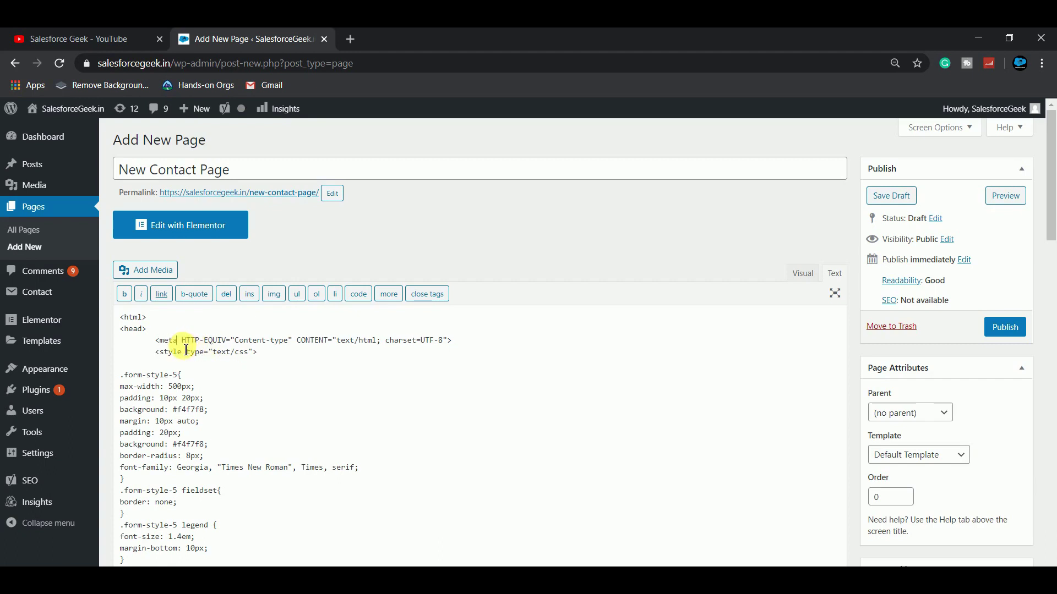
key(Right)
key(Right)
key(Right)
key(Right)
key(Right)
key(Right)
key(Right)
key(Right)
key(Right)
key(Right)
key(Right)
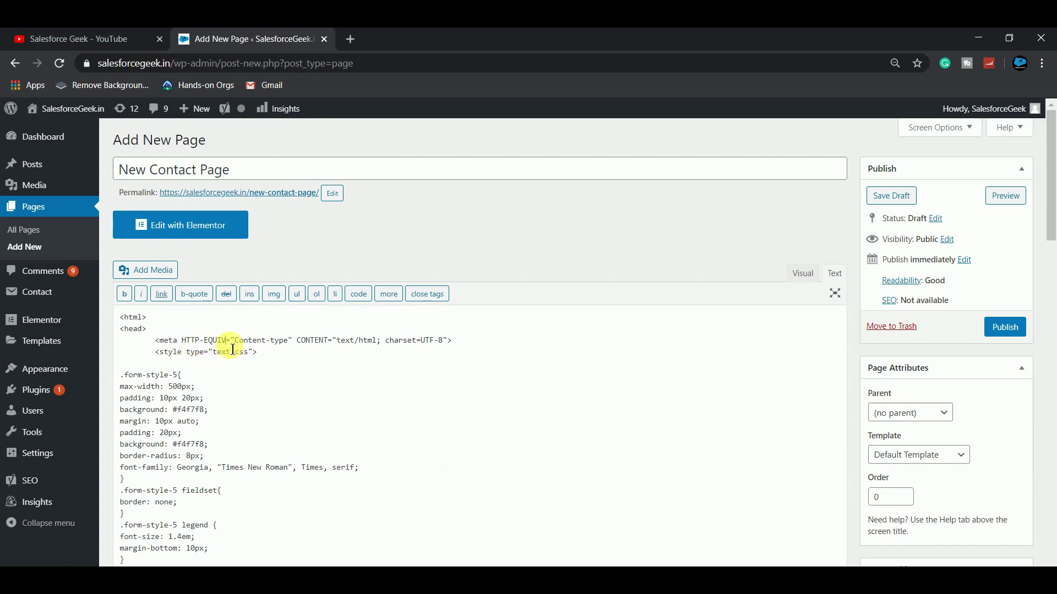
key(BackSpace)
key(BackSpace)
key(BackSpace)
key(BackSpace)
key(BackSpace)
key(BackSpace)
key(BackSpace)
key(BackSpace)
key(BackSpace)
key(BackSpace)
text(http-e)
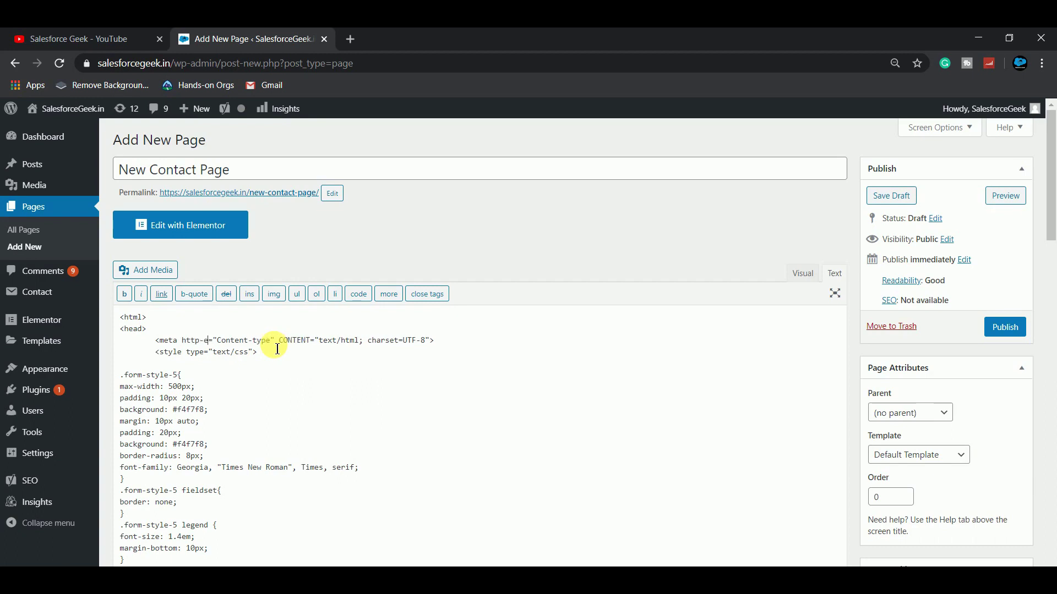
text(nquiv)
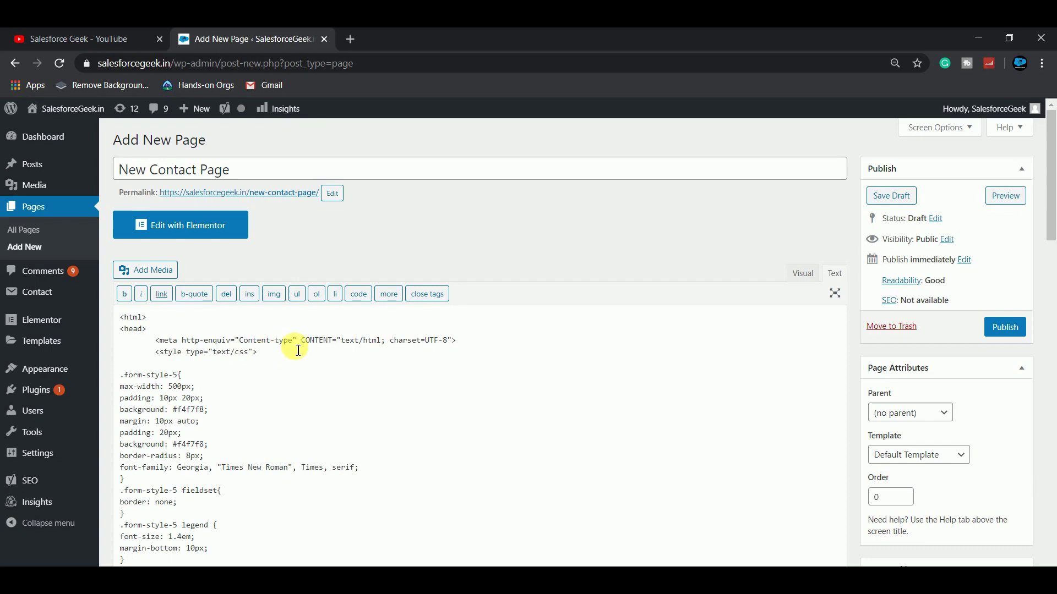
double_click(332, 344)
text(content)
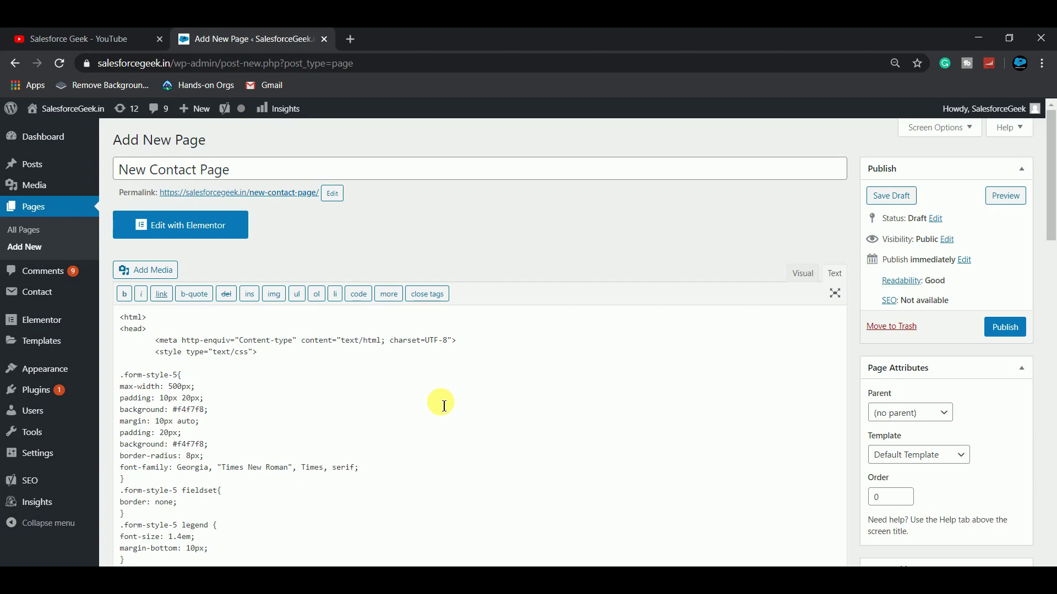
scroll(444, 406, down, 1)
scroll(444, 406, down, 10)
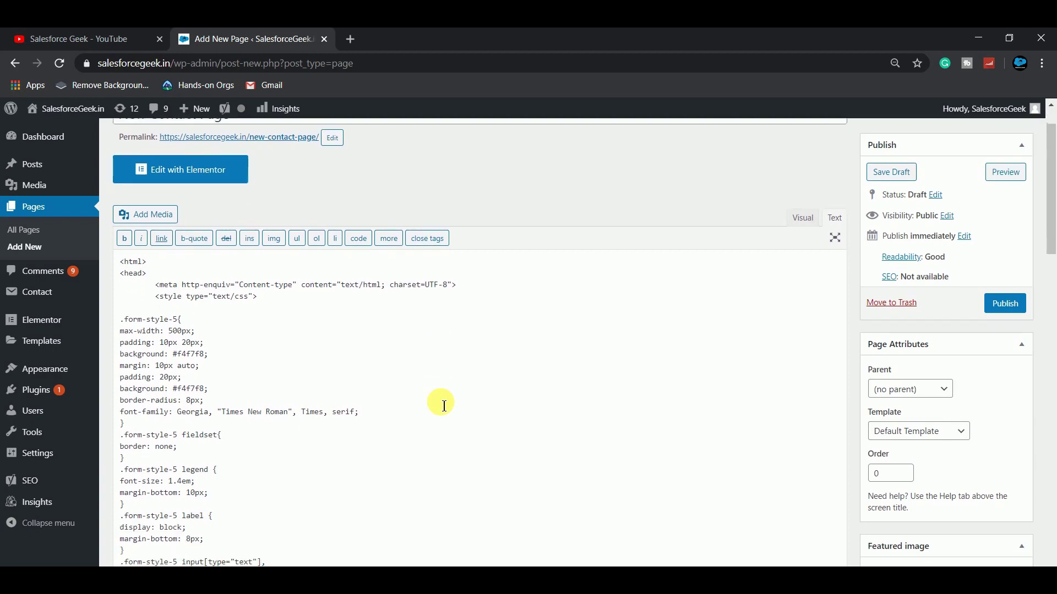
scroll(444, 406, down, 12)
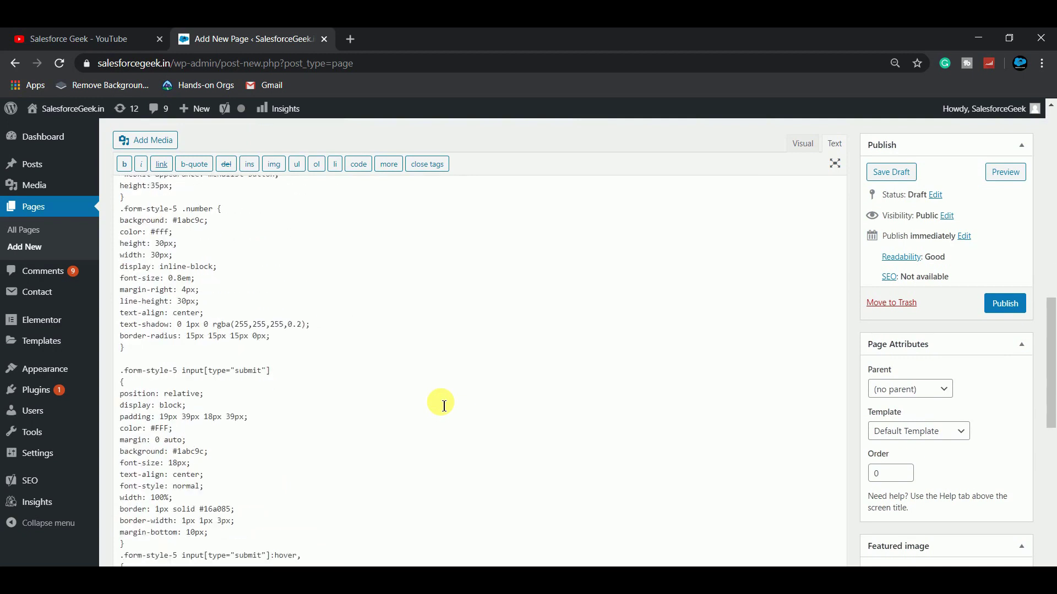
scroll(780, 291, up, 8)
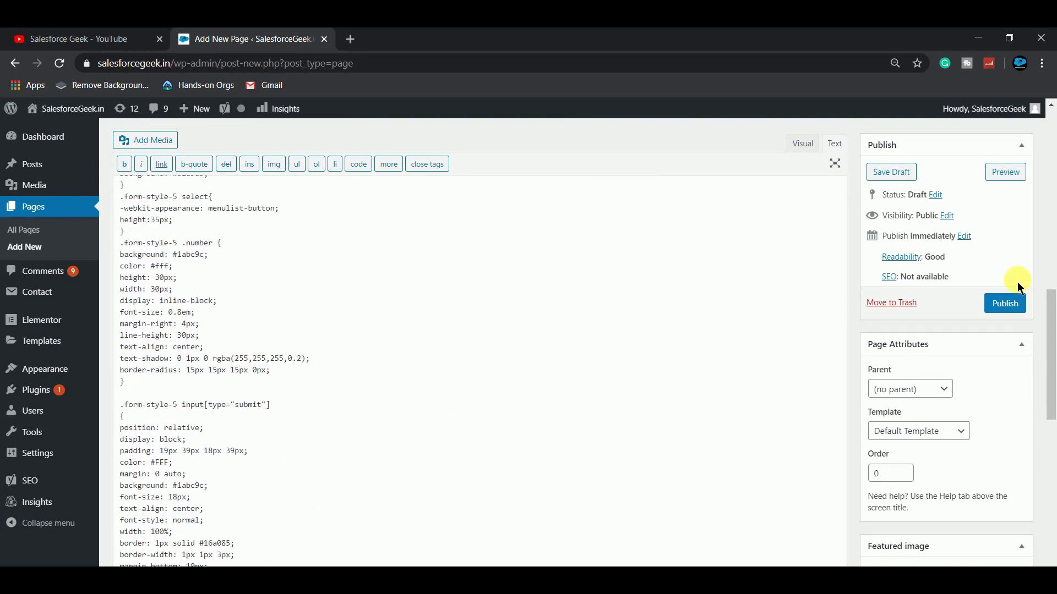
Step: Publish the New Contact Page and scroll through the styled Contact Us form preview
click(1010, 302)
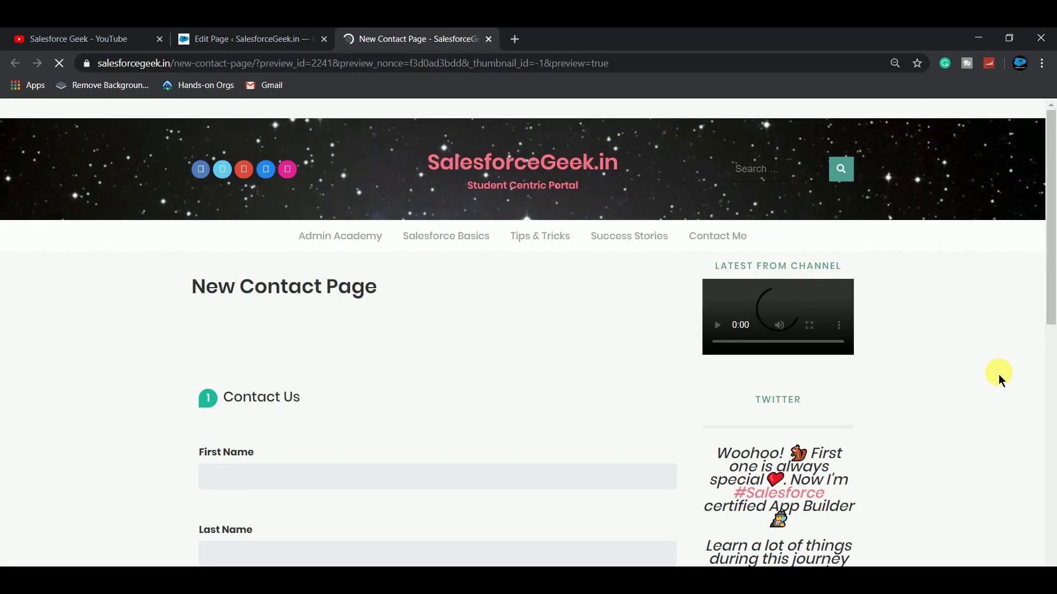
scroll(490, 413, down, 3)
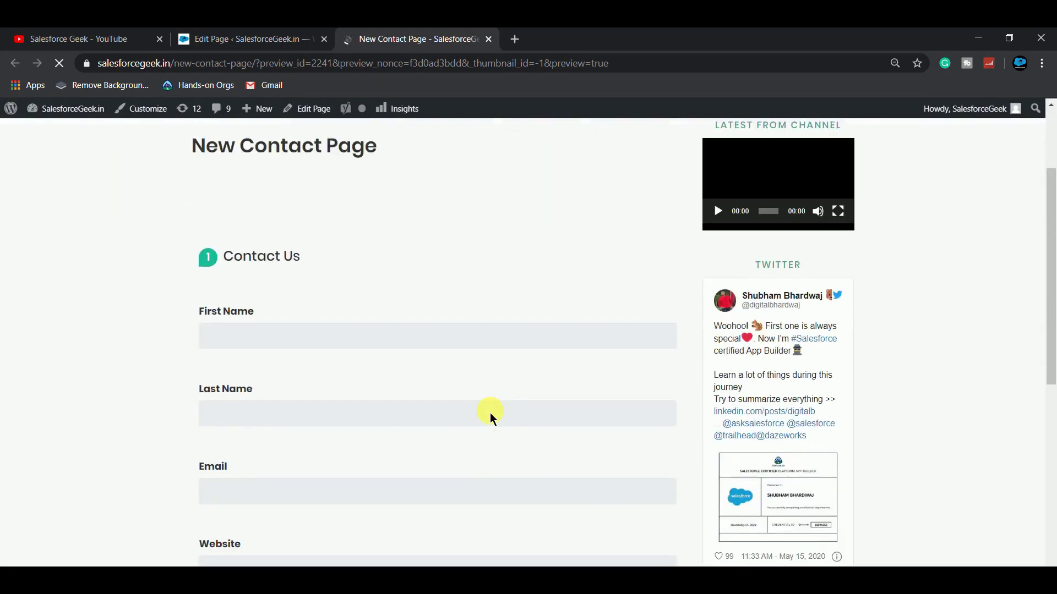
scroll(490, 413, down, 5)
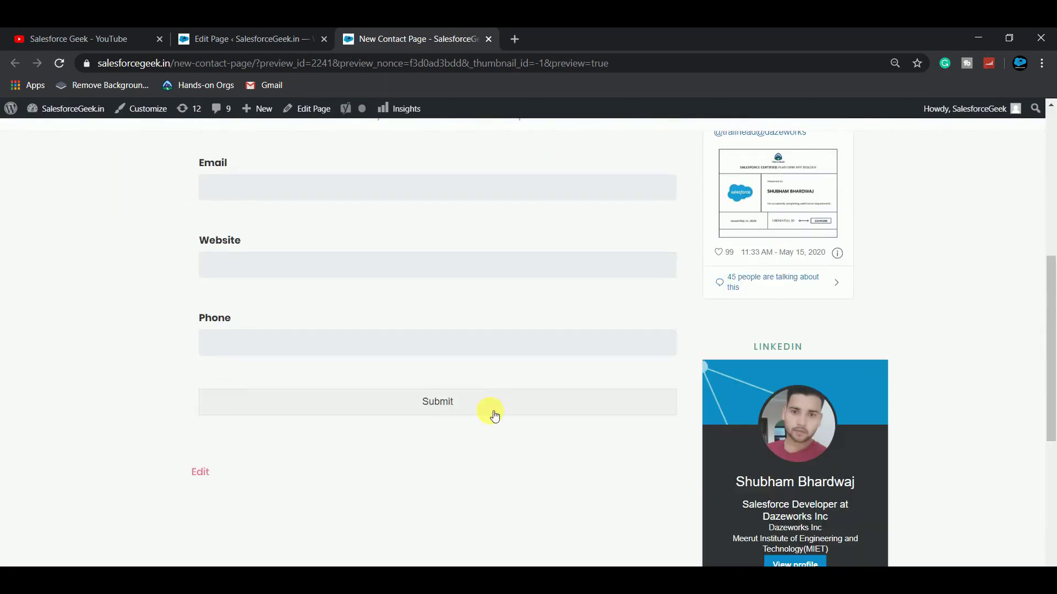
scroll(493, 416, up, 5)
scroll(491, 417, down, 4)
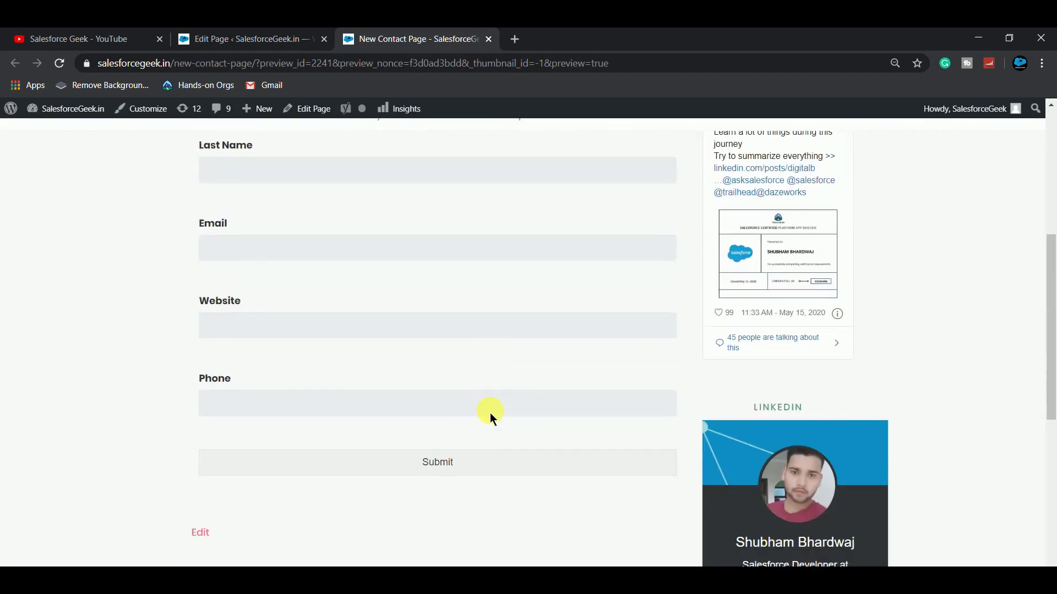
scroll(490, 416, down, 1)
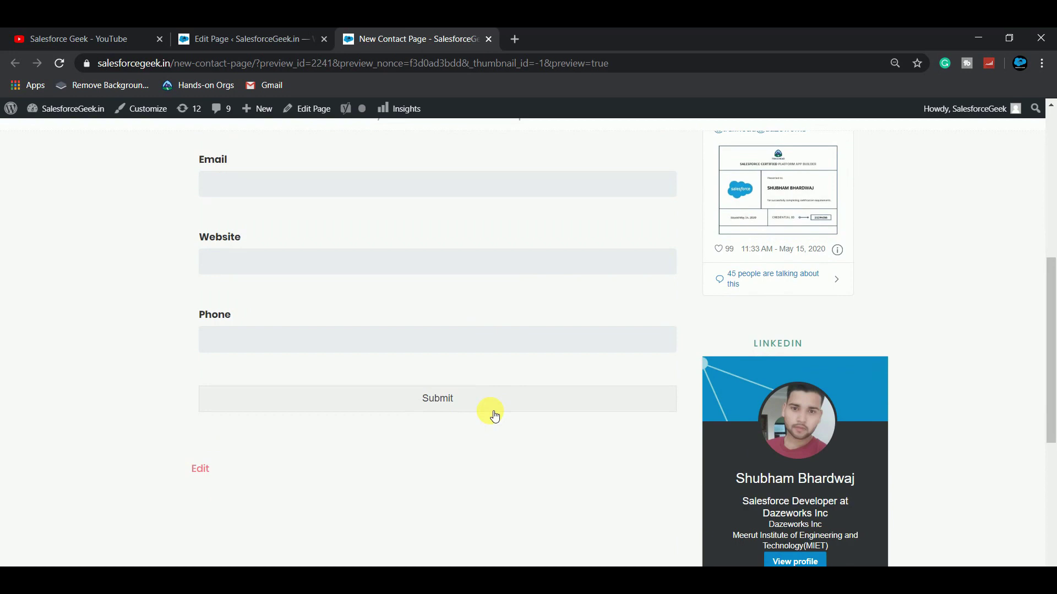
scroll(139, 325, up, 5)
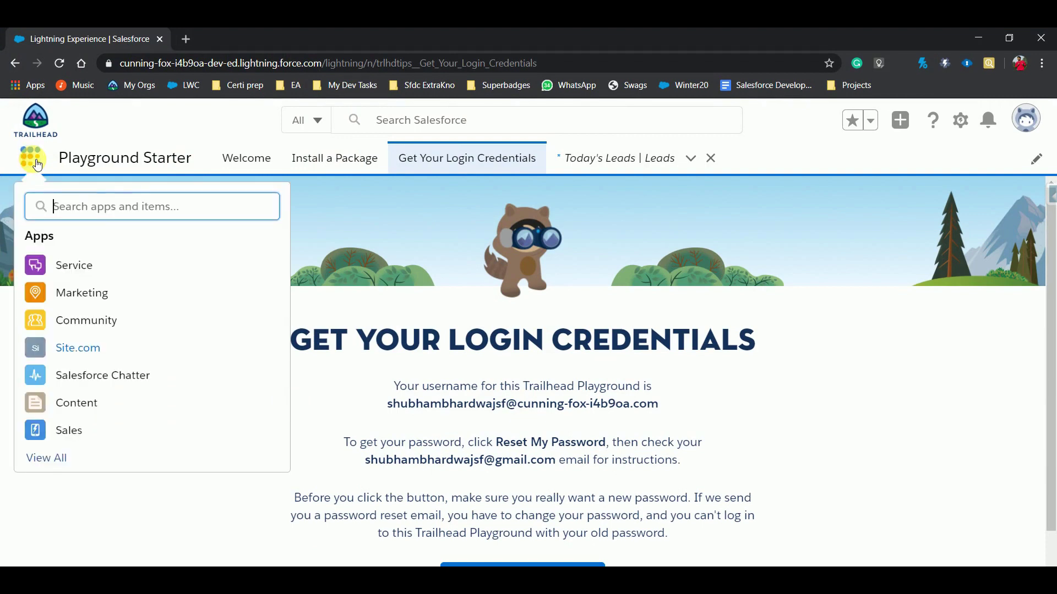
Step: Open the Leads list from the App Launcher's full list of items
click(38, 459)
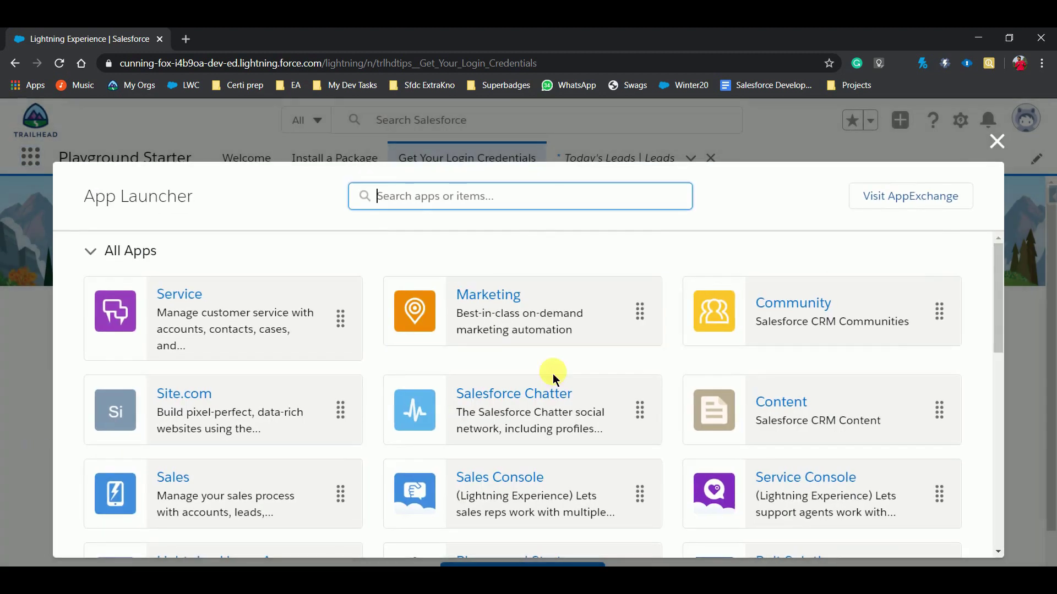
scroll(556, 377, down, 4)
scroll(556, 377, down, 2)
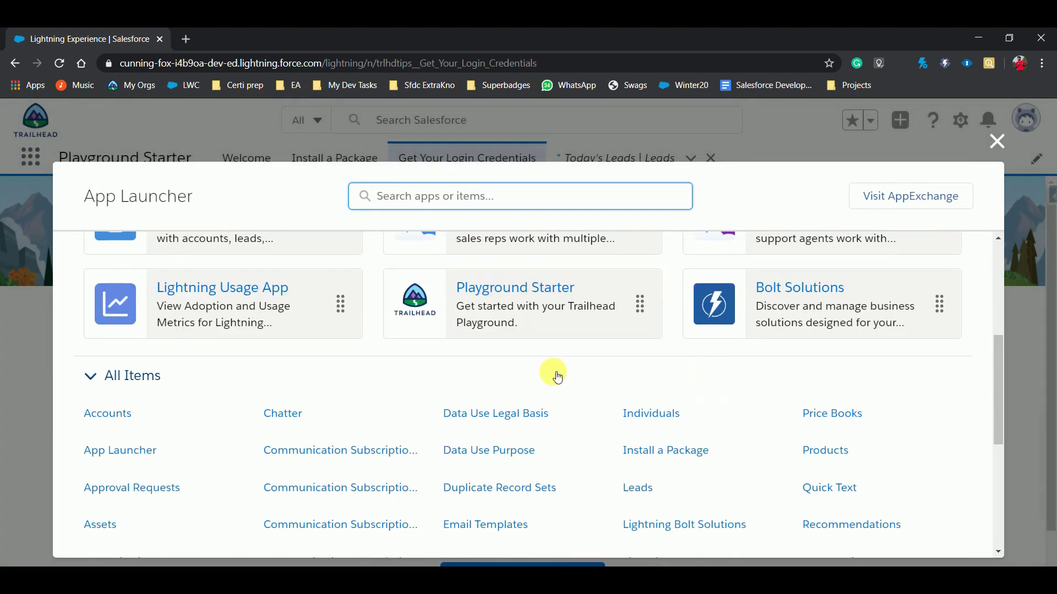
click(637, 496)
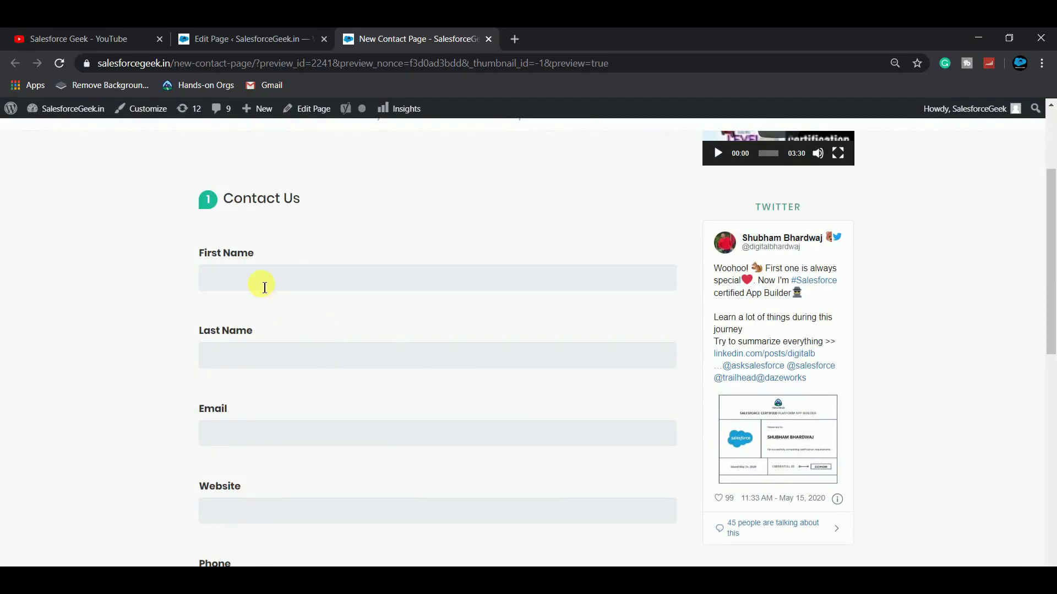
Step: Enter first name 'Salesforce' and last name 'Geek' in the Contact Us form
click(263, 285)
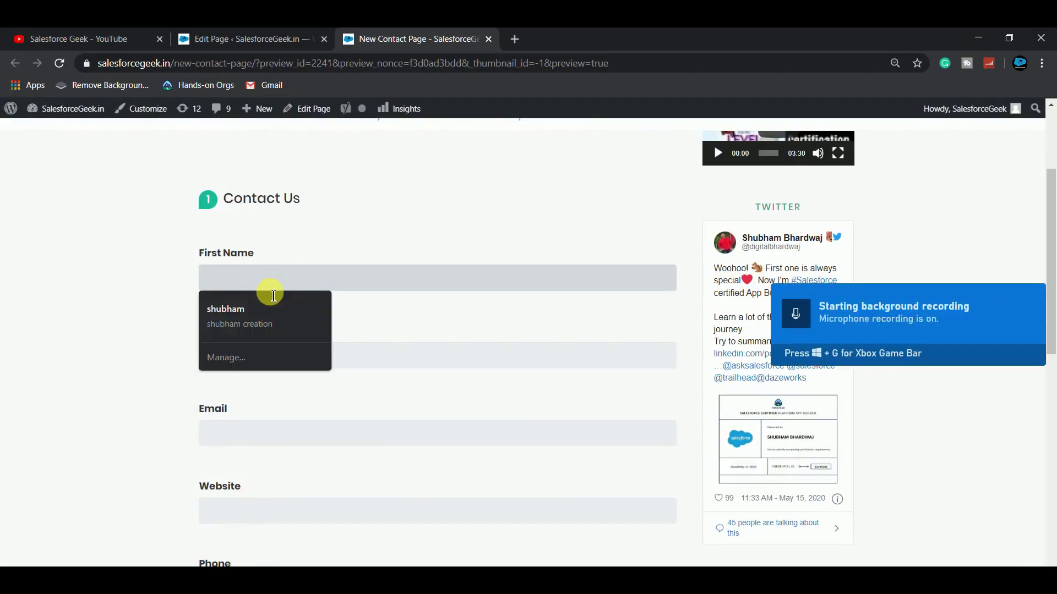
text(Salesforc)
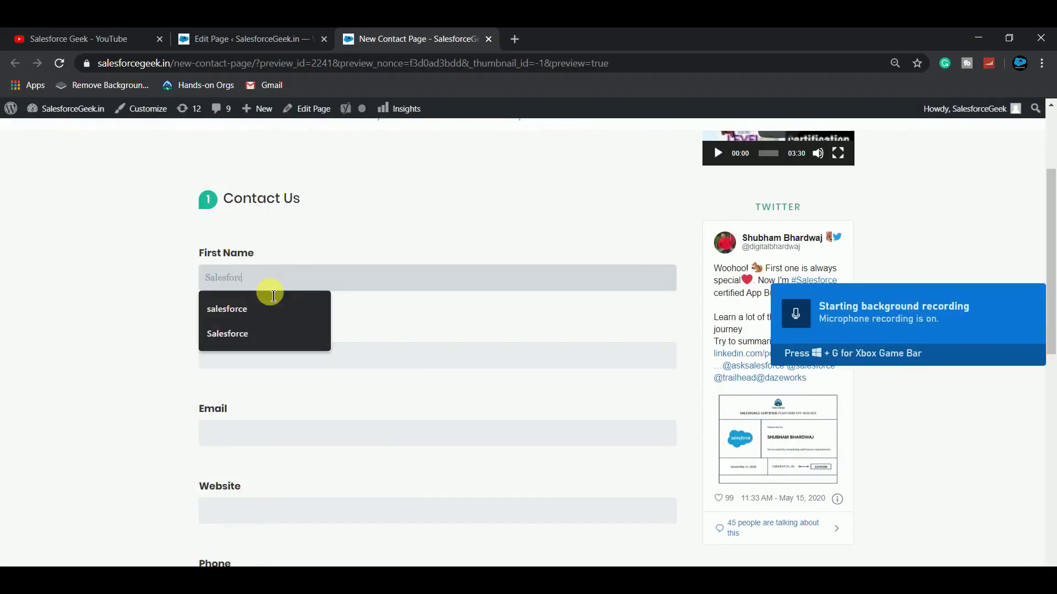
text(e)
click(376, 357)
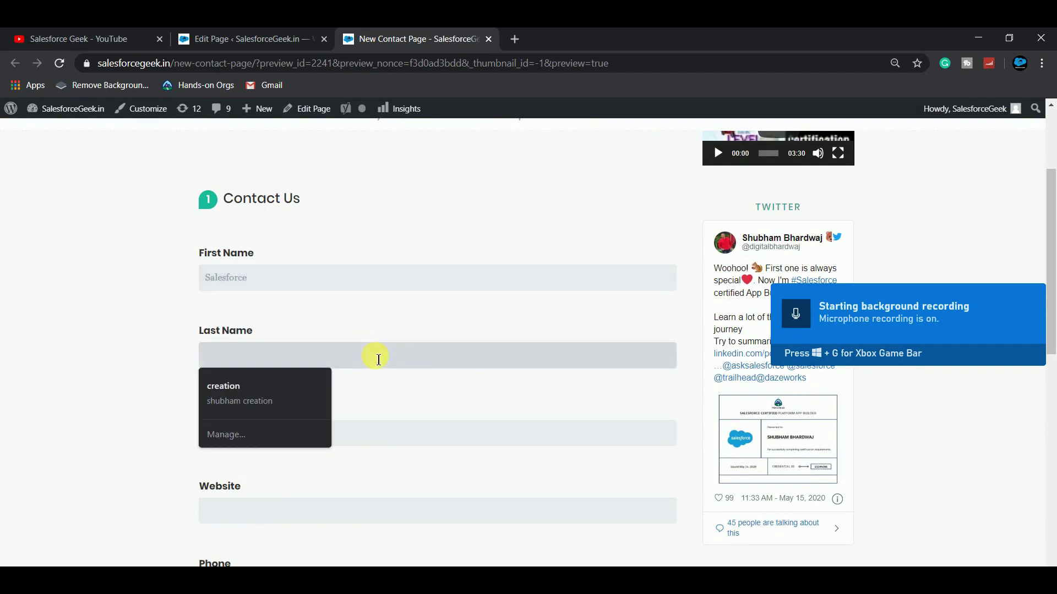
text(Geek)
click(435, 389)
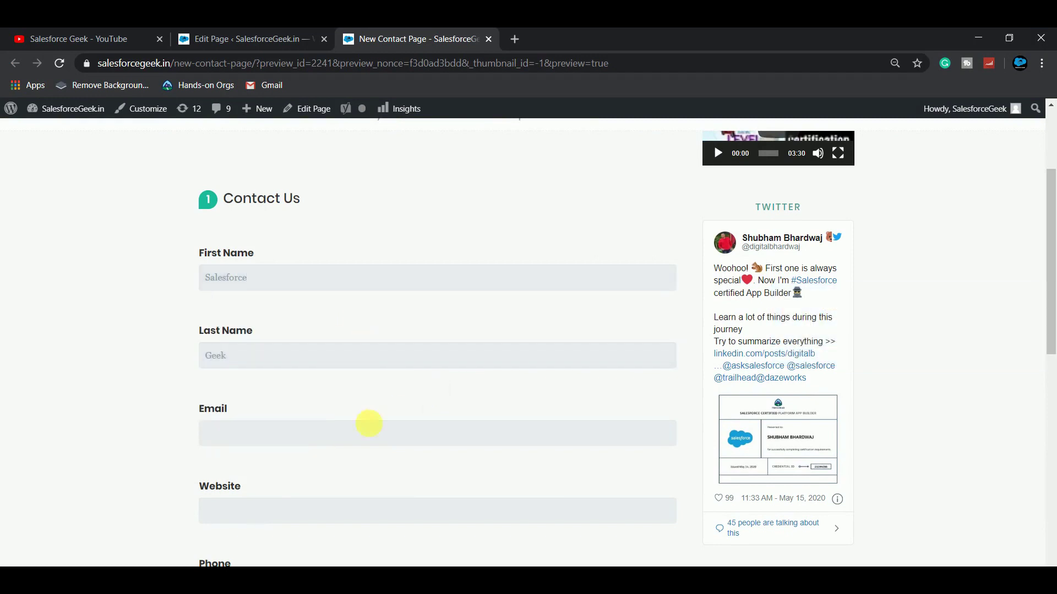
Step: Autofill the email and website salesforcegeek.in, enter a phone number, and submit the form
click(345, 440)
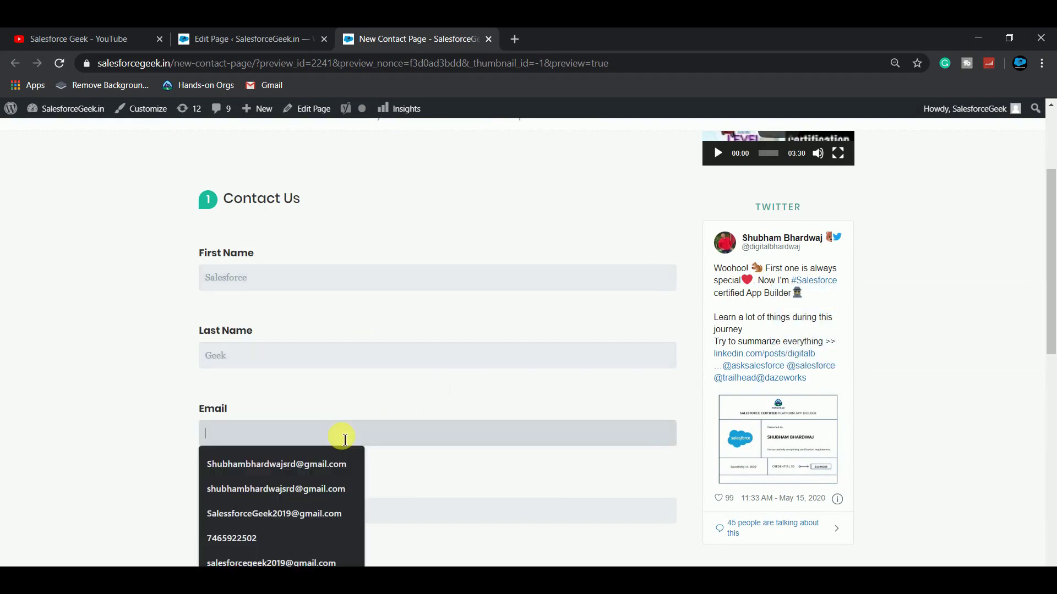
click(311, 513)
click(281, 525)
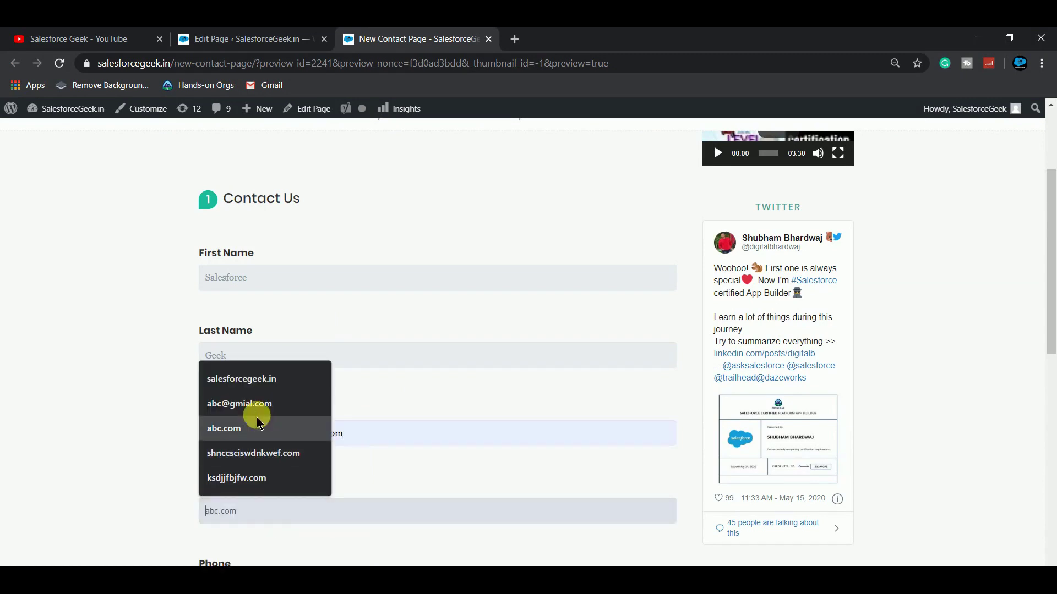
click(242, 380)
scroll(242, 385, down, 3)
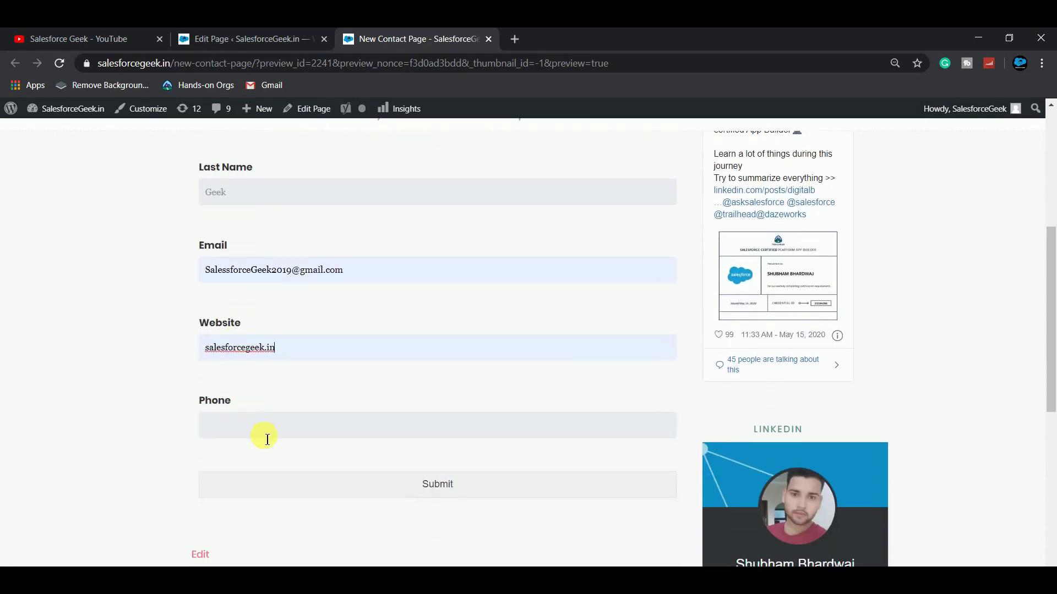
click(267, 435)
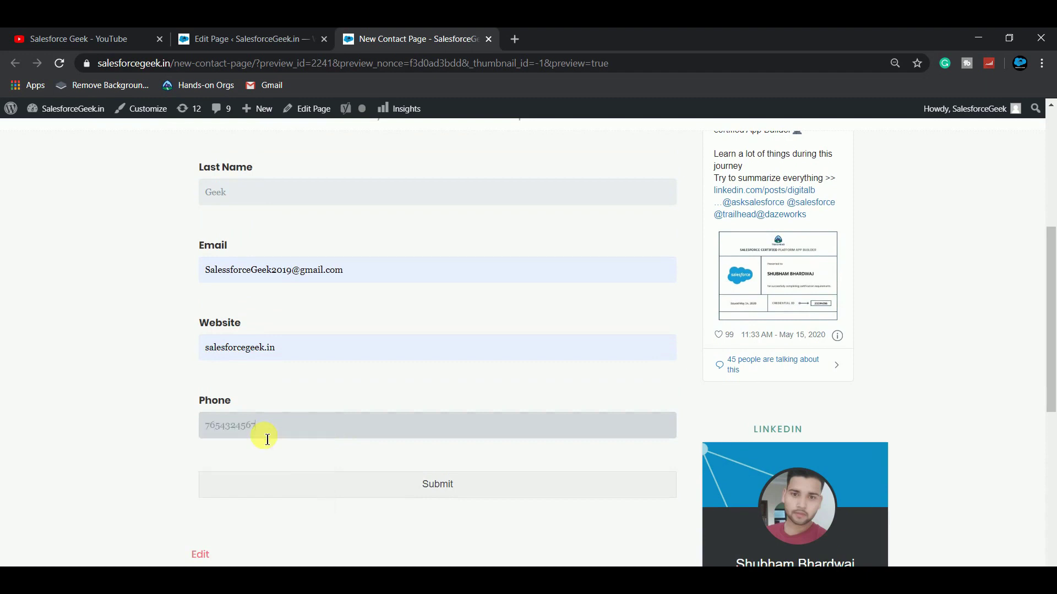
click(437, 487)
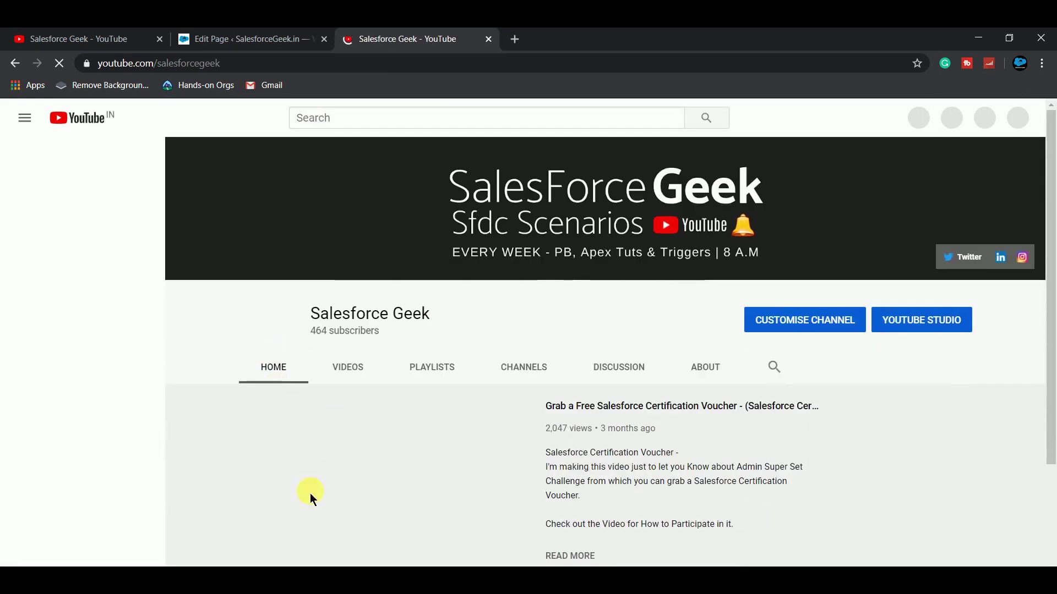
Step: Pause the featured video on the Salesforce Geek YouTube channel page
click(262, 551)
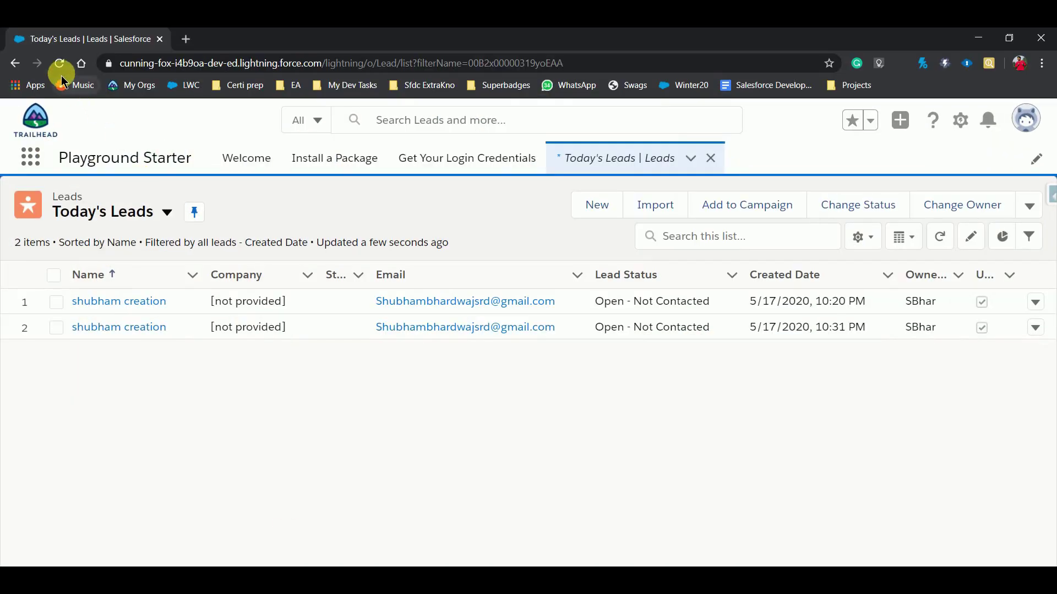
Step: Reload Today's Leads list to reveal the newly submitted Salesforce Geek lead
click(59, 63)
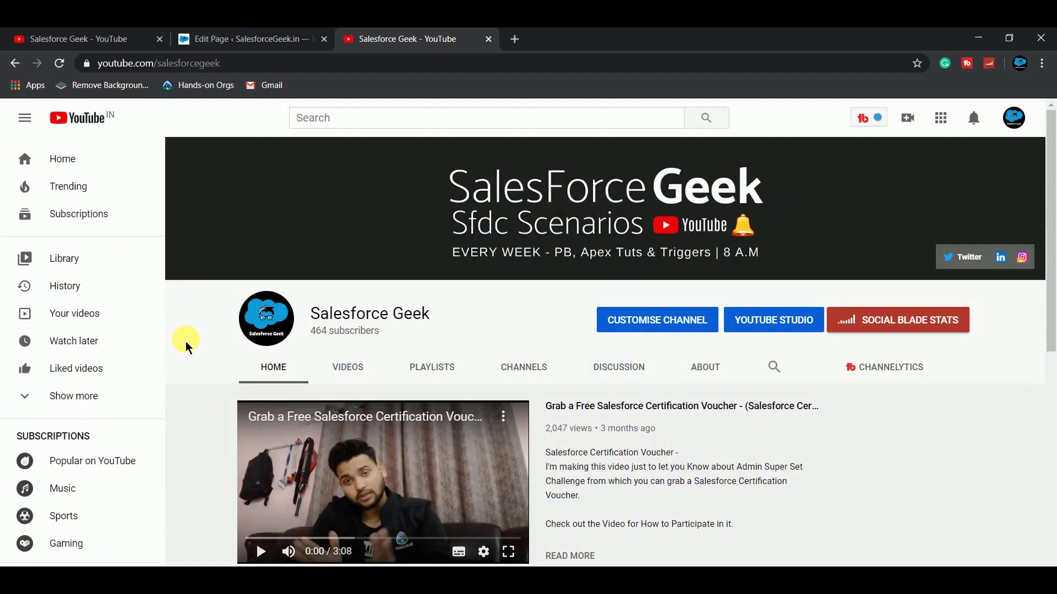
key(super+alt+r)
scroll(229, 435, down, 4)
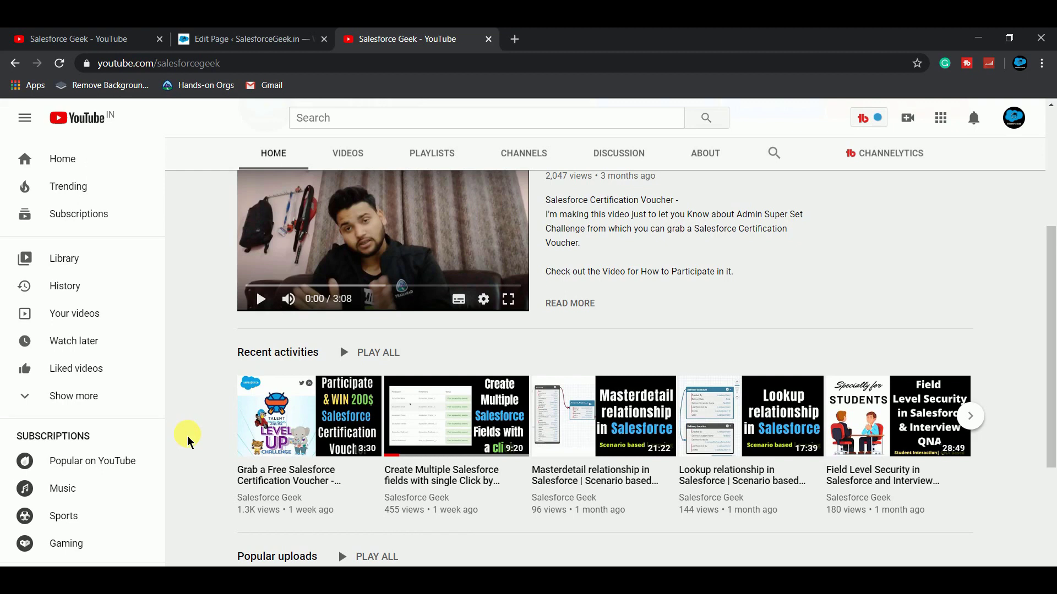
scroll(209, 349, up, 5)
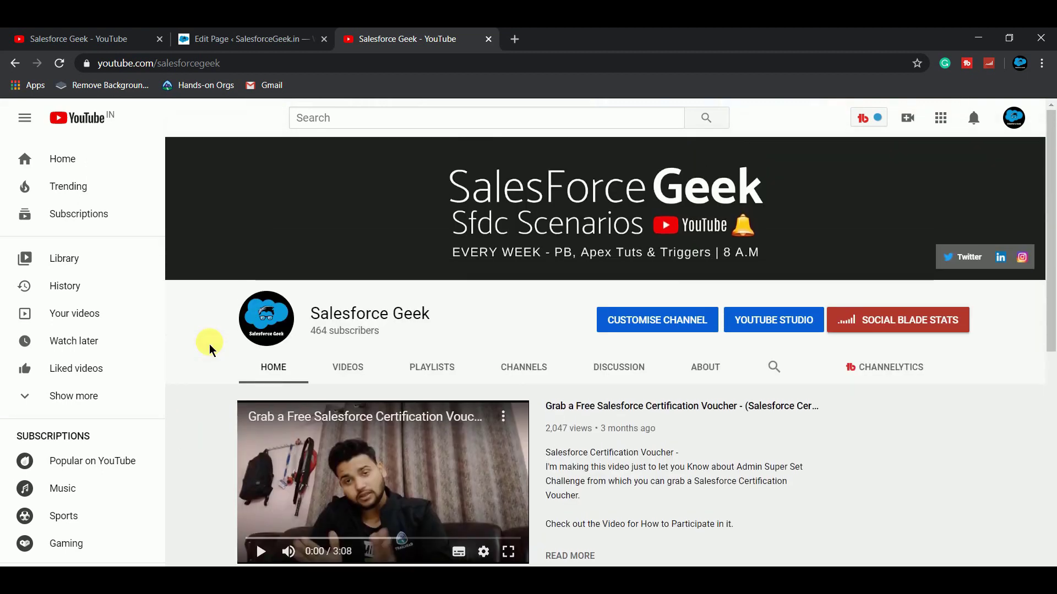